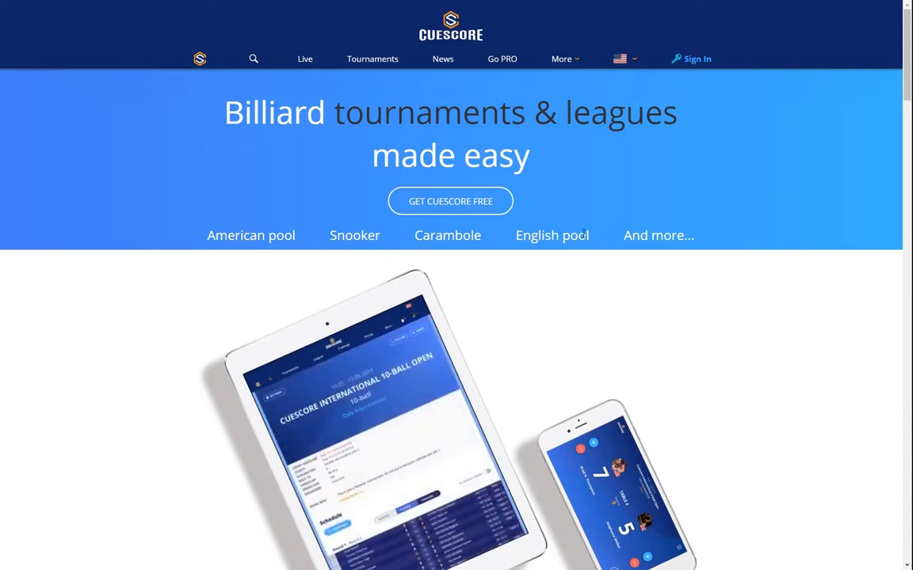
Step: Start getting CueScore free from the landing page
{"action": "left_click", "coordinate": [443, 205]}
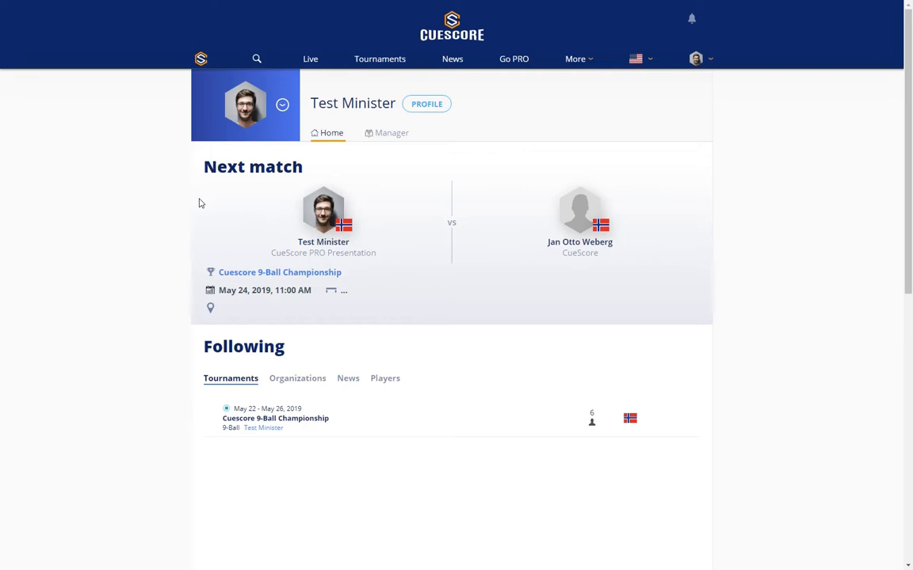
Step: Follow the suggested organizations CueScore, Oslo BK and Svithun BK
{"action": "left_click", "coordinate": [300, 382]}
{"action": "scroll", "coordinate": [332, 358], "scroll_direction": "down", "scroll_amount": 3}
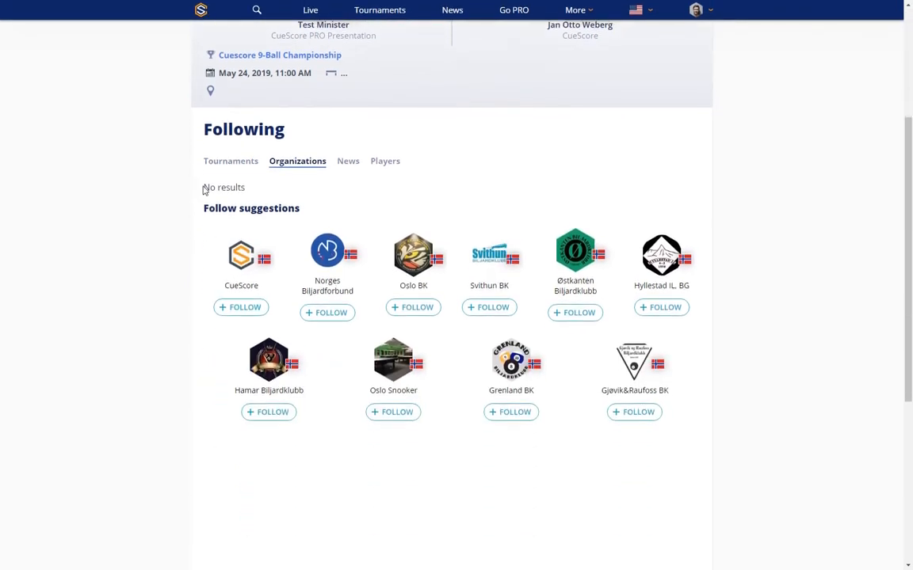
{"action": "left_click", "coordinate": [246, 310]}
{"action": "left_click", "coordinate": [425, 309]}
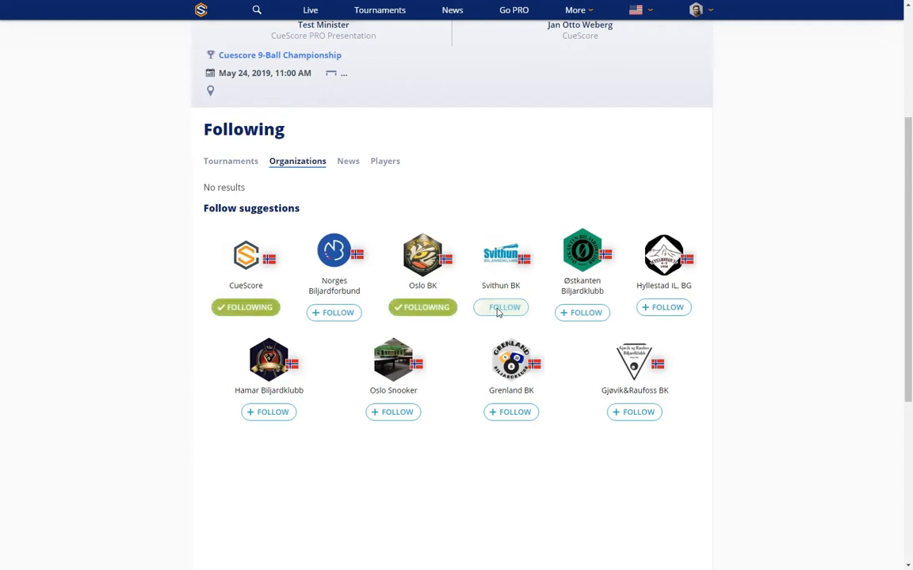
{"action": "left_click", "coordinate": [503, 309]}
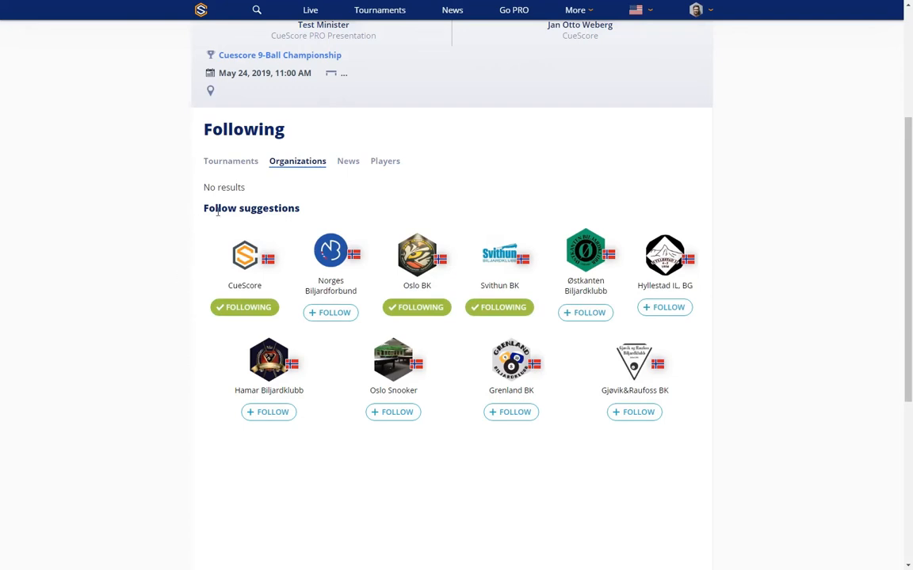
Step: Browse the news articles published by the followed organizations
{"action": "left_click", "coordinate": [349, 164]}
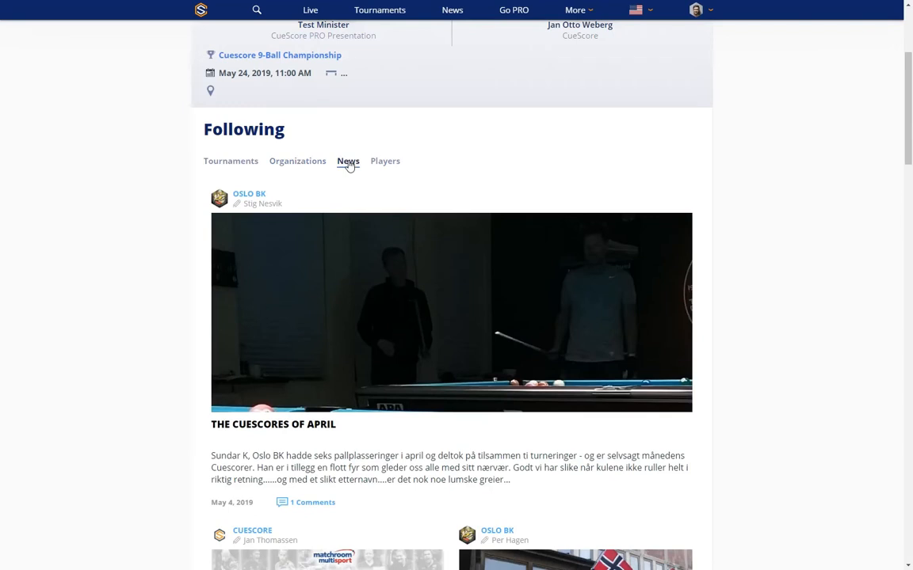
{"action": "scroll", "coordinate": [362, 285], "scroll_direction": "down", "scroll_amount": 3}
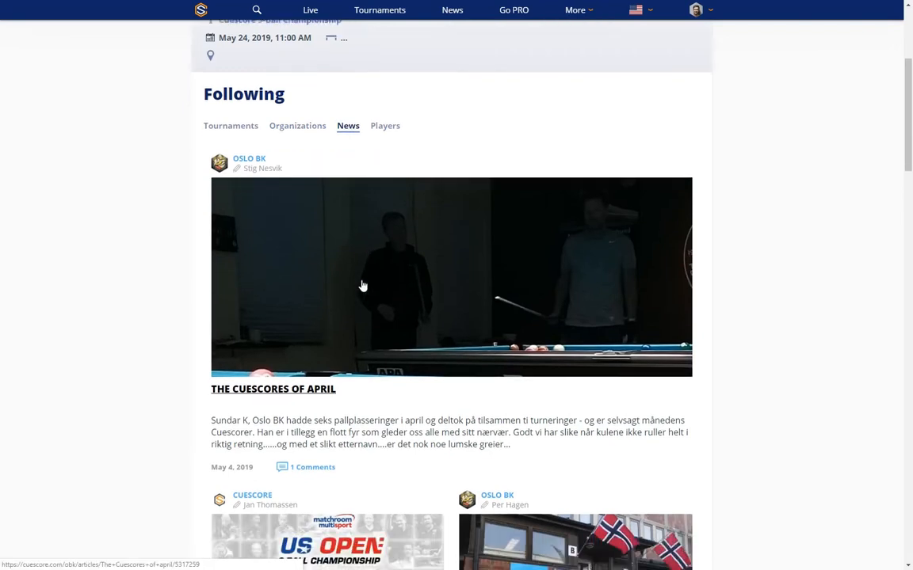
{"action": "scroll", "coordinate": [362, 285], "scroll_direction": "down", "scroll_amount": 5}
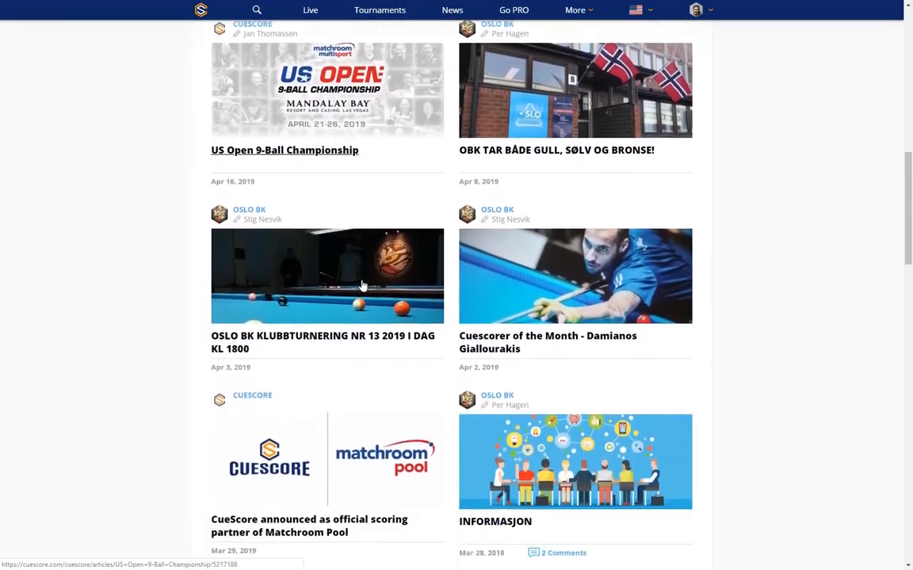
{"action": "scroll", "coordinate": [362, 286], "scroll_direction": "down", "scroll_amount": 3}
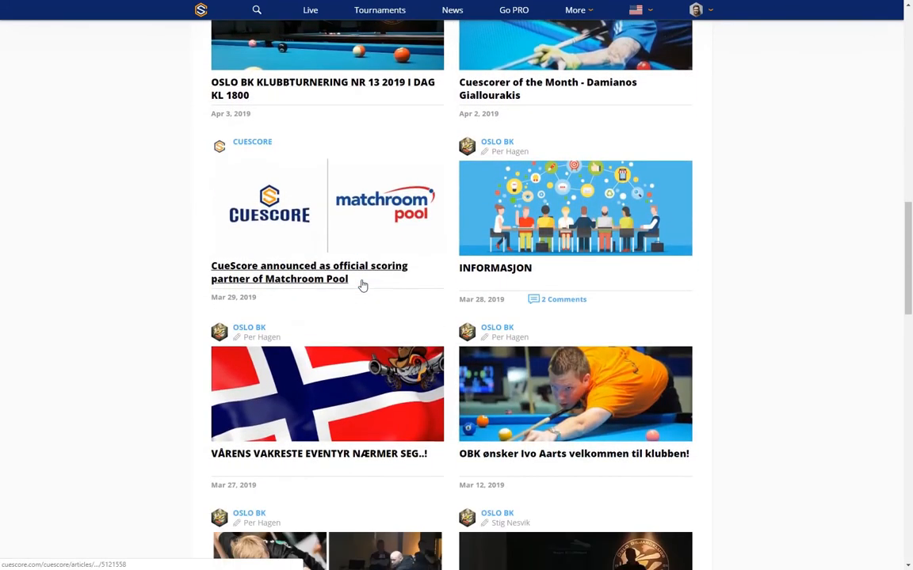
{"action": "scroll", "coordinate": [362, 285], "scroll_direction": "down", "scroll_amount": 2}
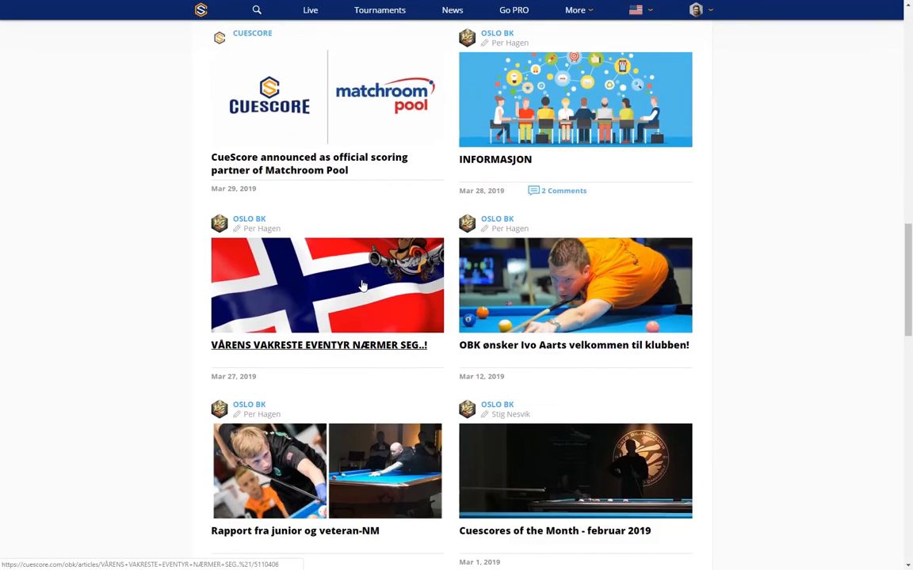
{"action": "scroll", "coordinate": [362, 286], "scroll_direction": "up", "scroll_amount": 11}
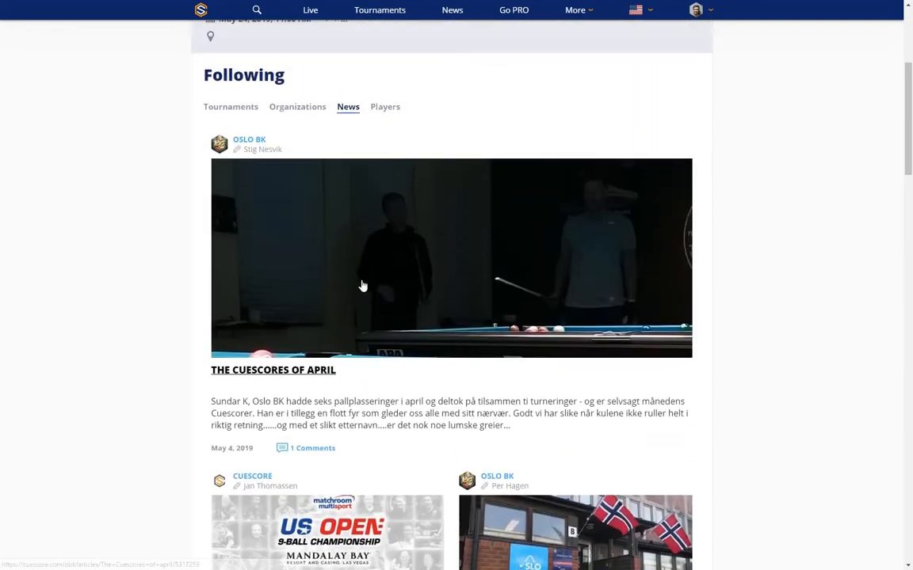
{"action": "scroll", "coordinate": [362, 285], "scroll_direction": "up", "scroll_amount": 3}
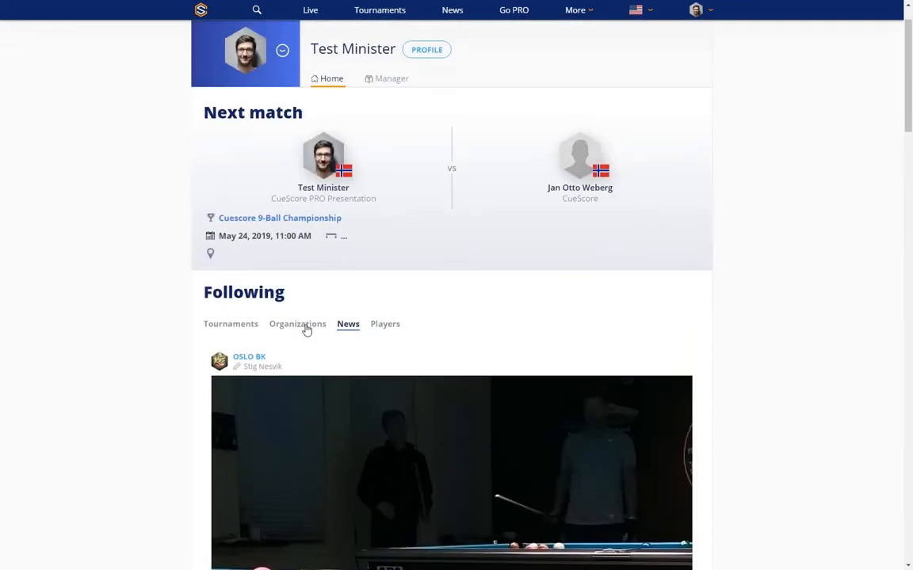
Step: Review the followed organizations and the suggested players to follow
{"action": "left_click", "coordinate": [306, 327]}
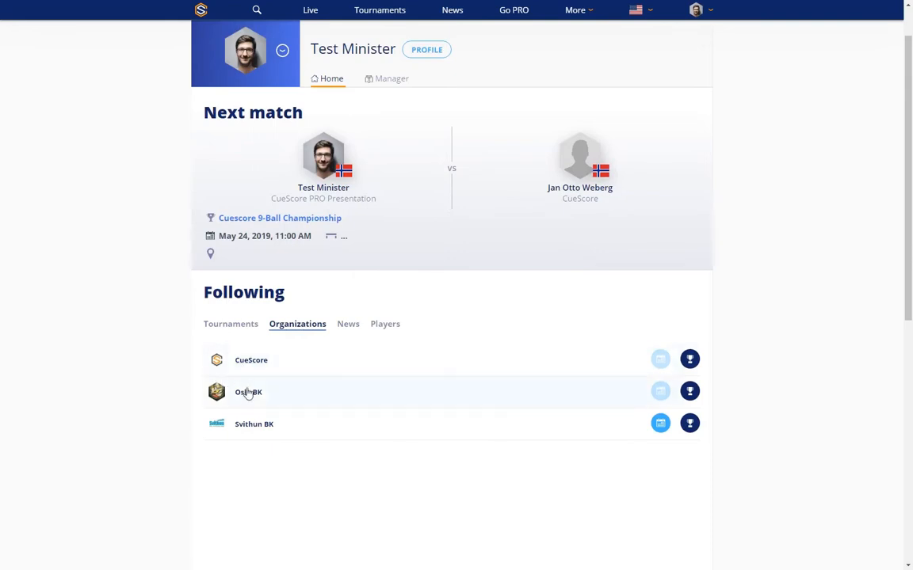
{"action": "left_click", "coordinate": [385, 326]}
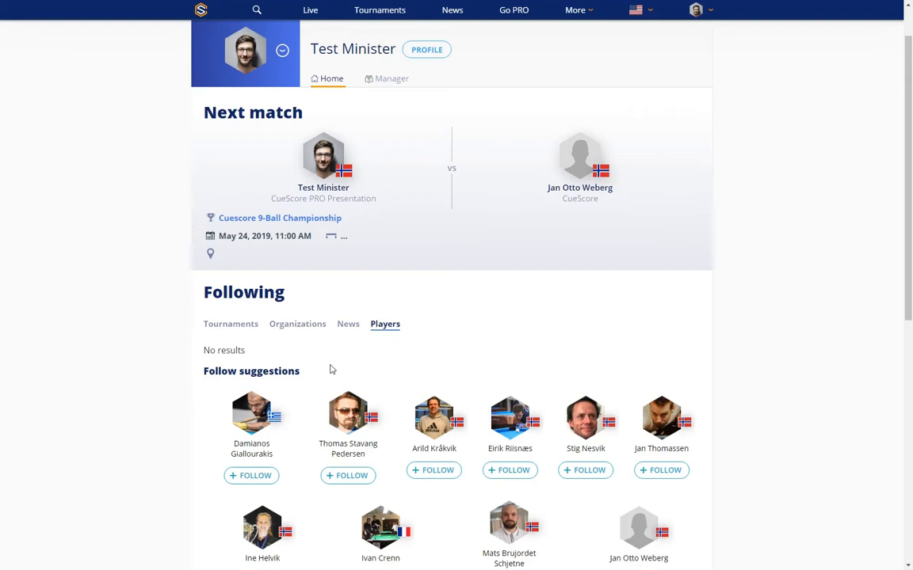
{"action": "scroll", "coordinate": [415, 163], "scroll_direction": "up", "scroll_amount": 2}
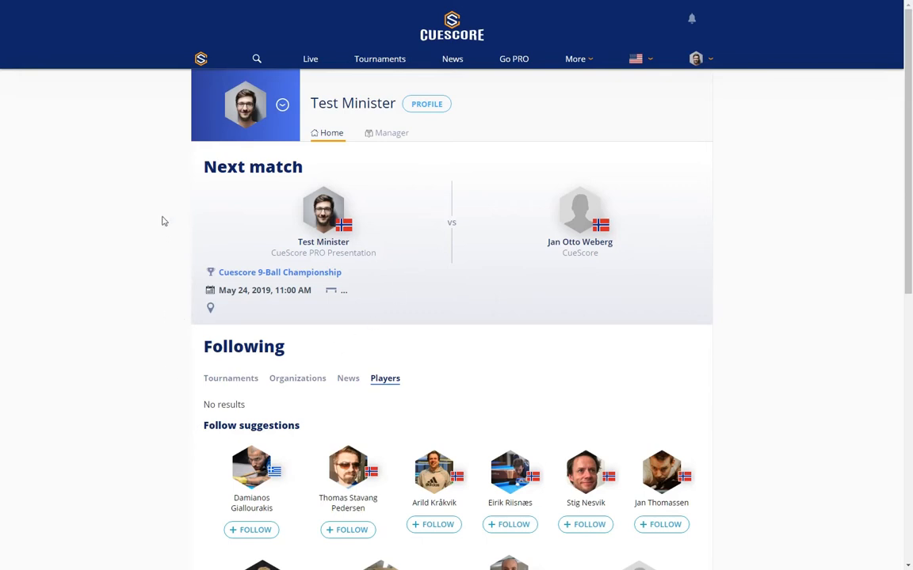
Step: Examine the manager area's Challenges, Tournaments, Players, Ranking lists, Teams and Venues sections
{"action": "left_click", "coordinate": [388, 135]}
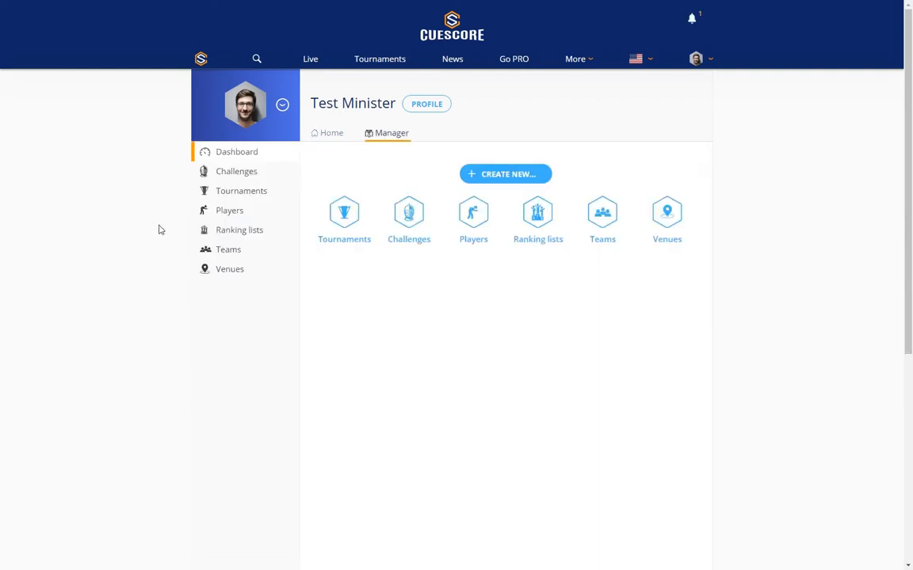
{"action": "left_click", "coordinate": [227, 175]}
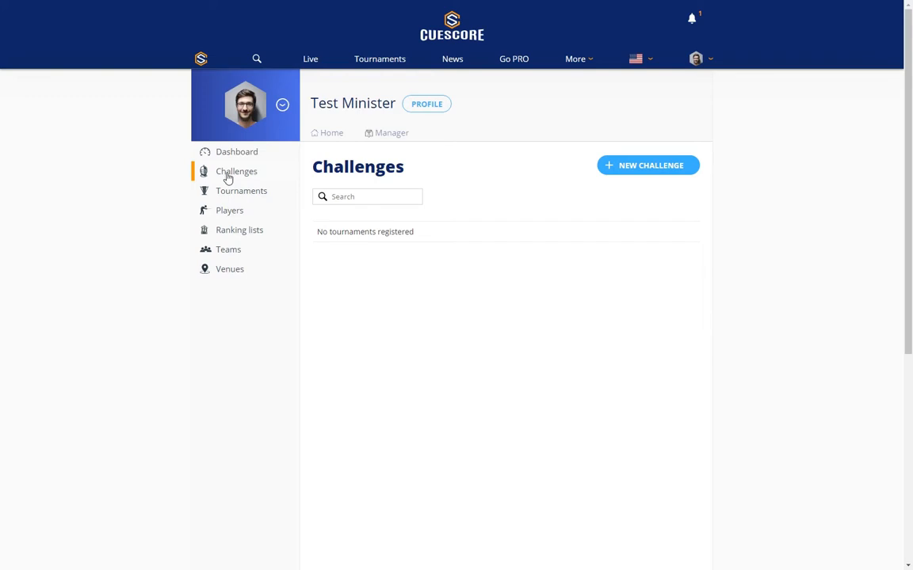
{"action": "left_click", "coordinate": [235, 196]}
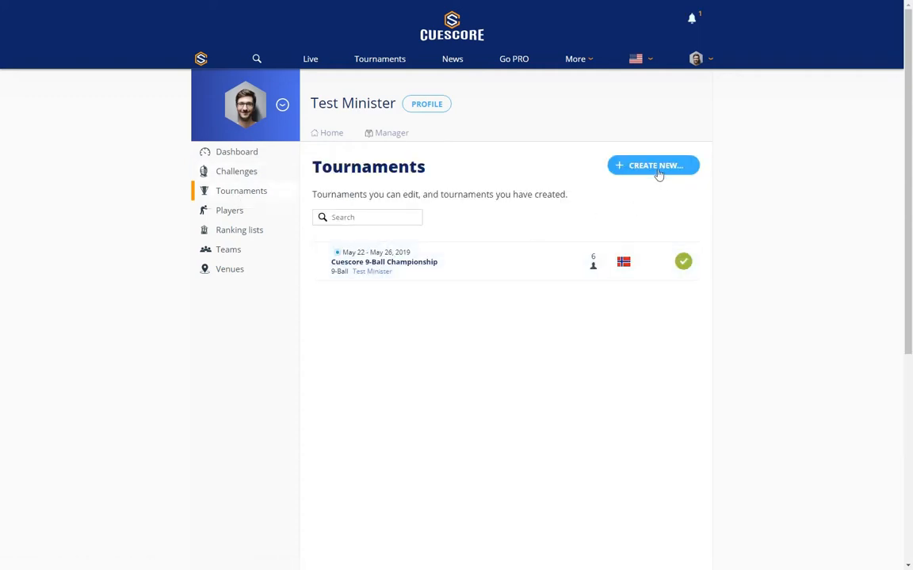
{"action": "left_click", "coordinate": [229, 212]}
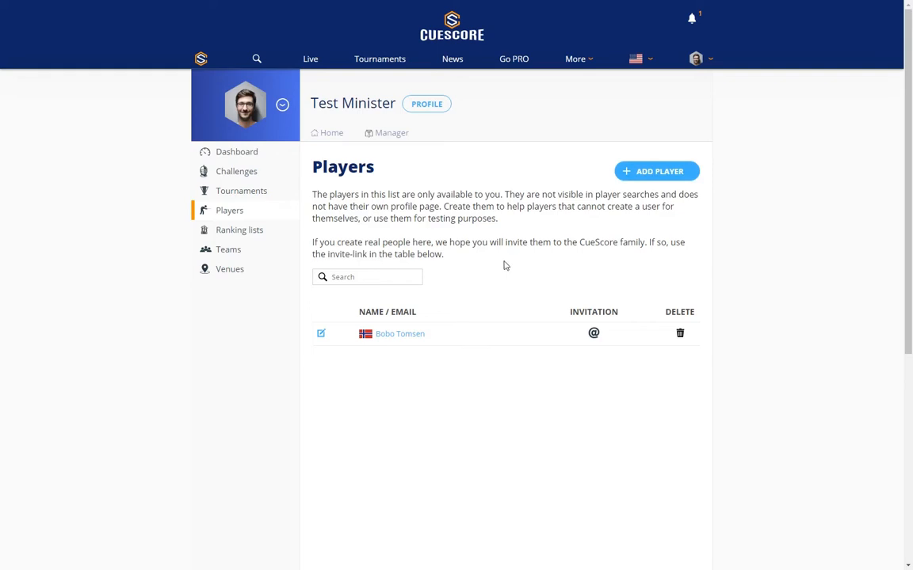
{"action": "left_click", "coordinate": [240, 231]}
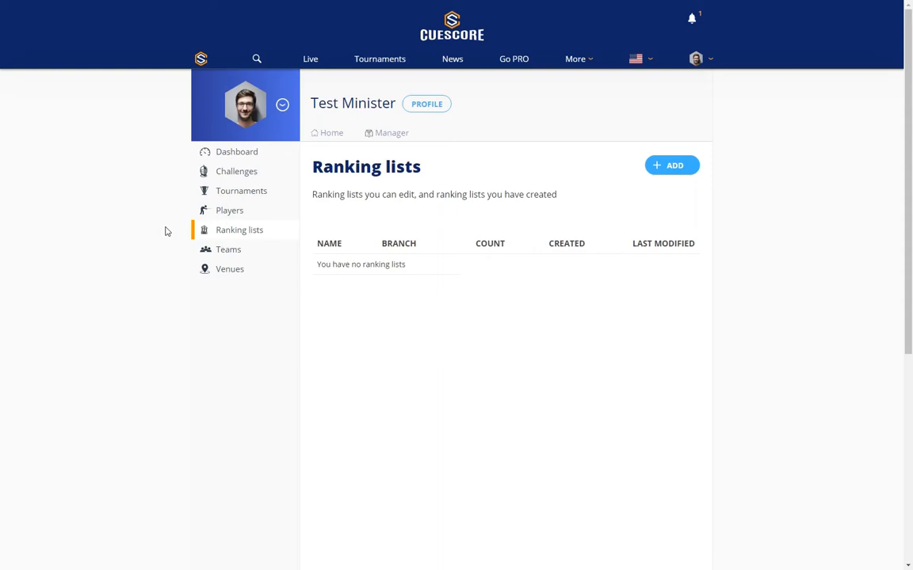
{"action": "left_click", "coordinate": [229, 251]}
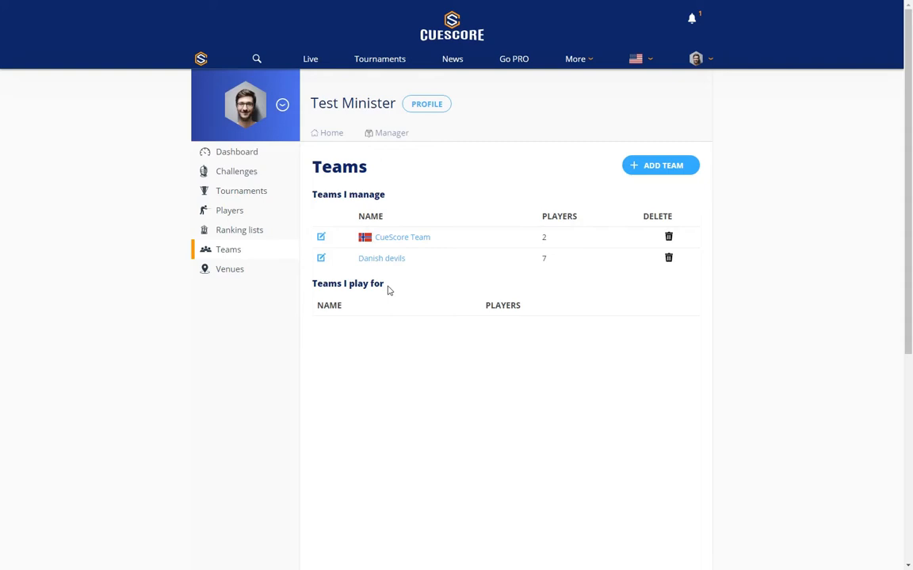
{"action": "left_click", "coordinate": [227, 271]}
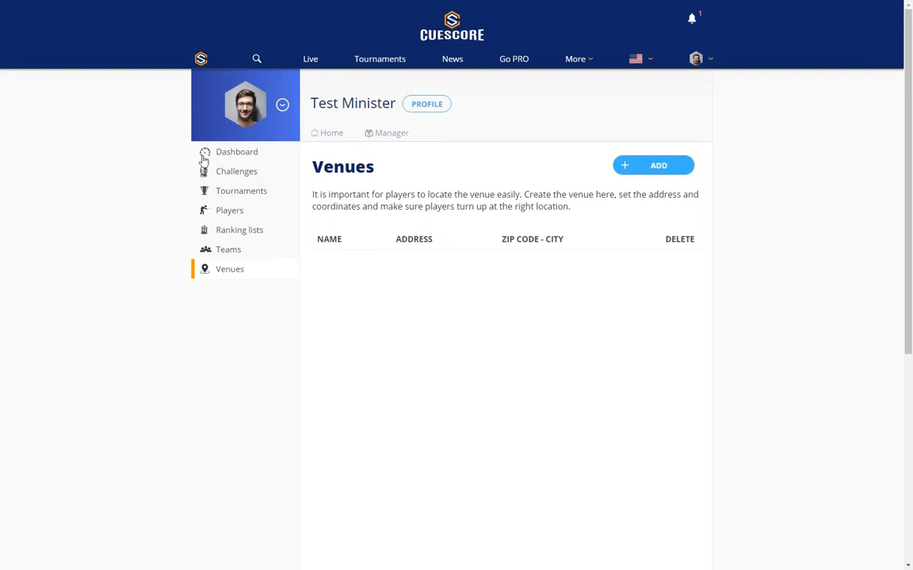
Step: Create a new singles tournament from the manager dashboard
{"action": "left_click", "coordinate": [235, 155]}
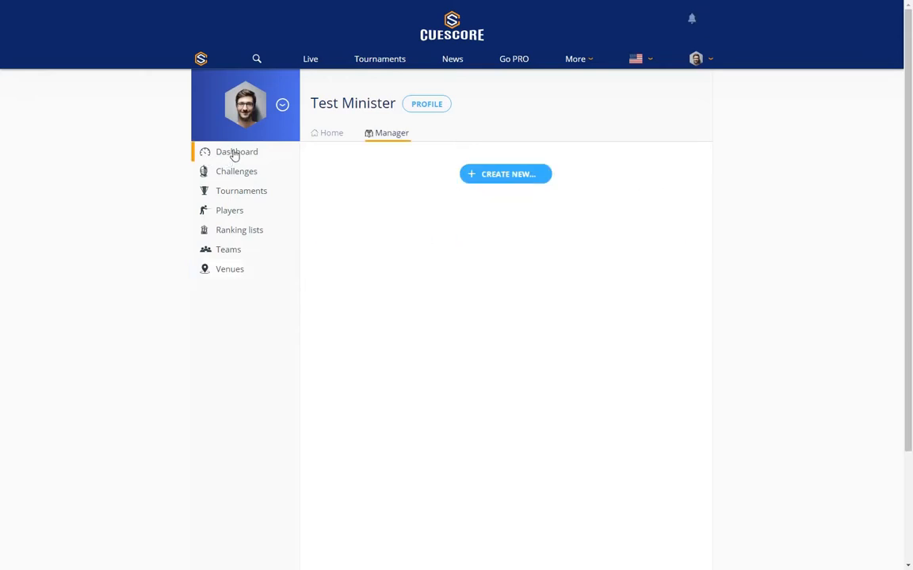
{"action": "left_click", "coordinate": [511, 176]}
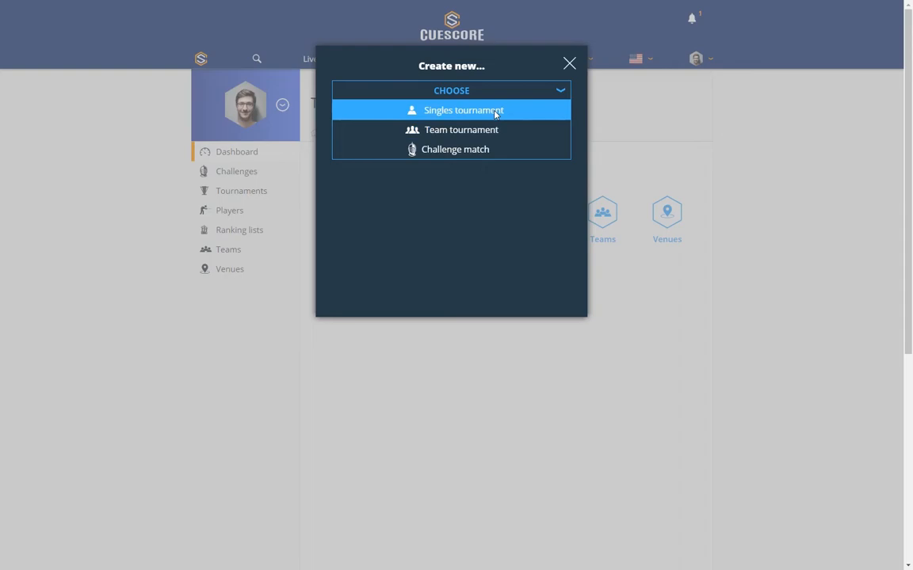
{"action": "left_click", "coordinate": [495, 111]}
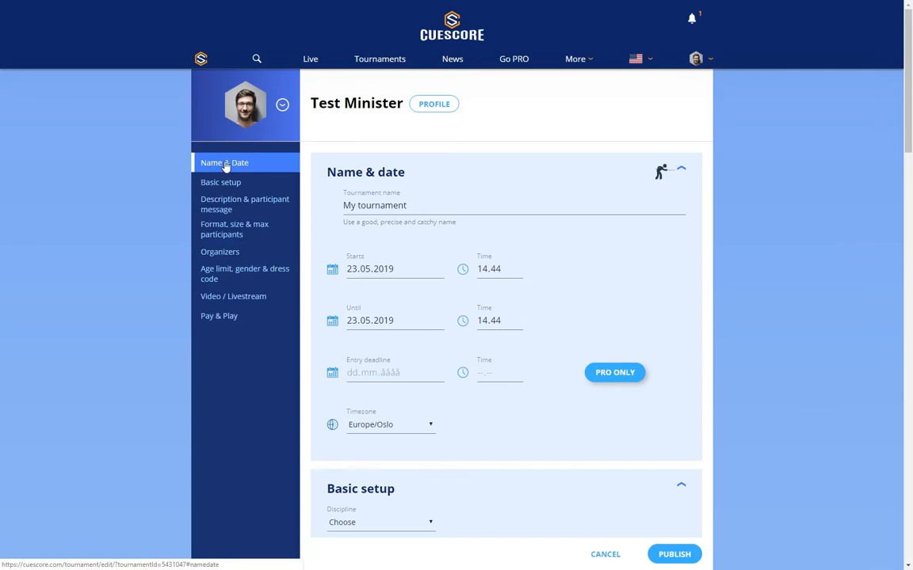
Step: Name the tournament "Cuescore presentation"
{"action": "left_click", "coordinate": [371, 206]}
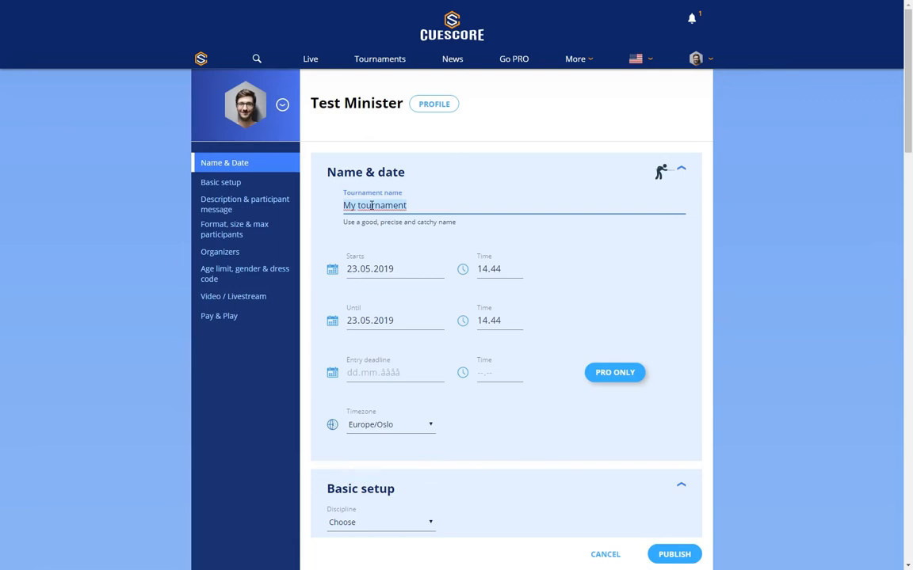
{"action": "type", "text": "Cuesc"}
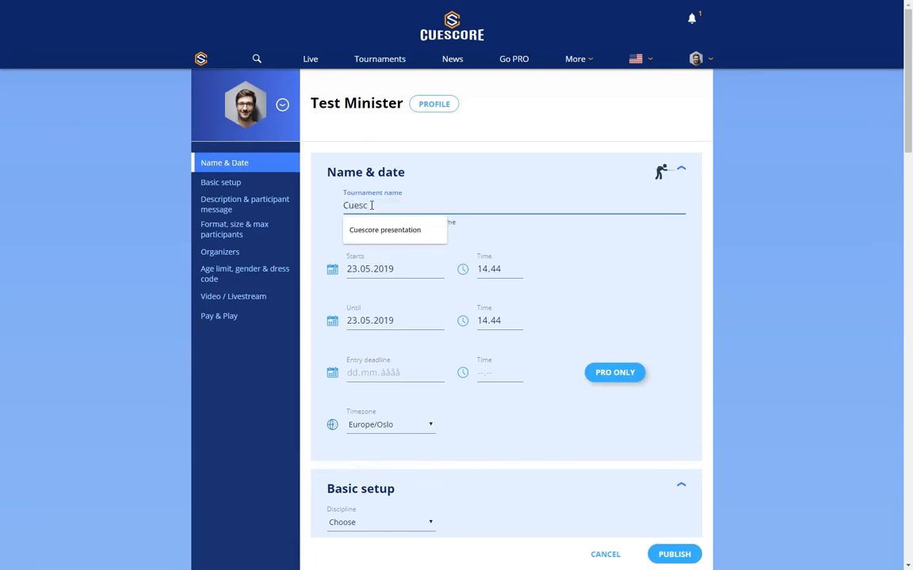
{"action": "type", "text": "ore"}
{"action": "type", "text": " present"}
{"action": "type", "text": "tion"}
{"action": "key", "text": "Left"}
{"action": "key", "text": "Left"}
{"action": "key", "text": "Left"}
{"action": "key", "text": "Left"}
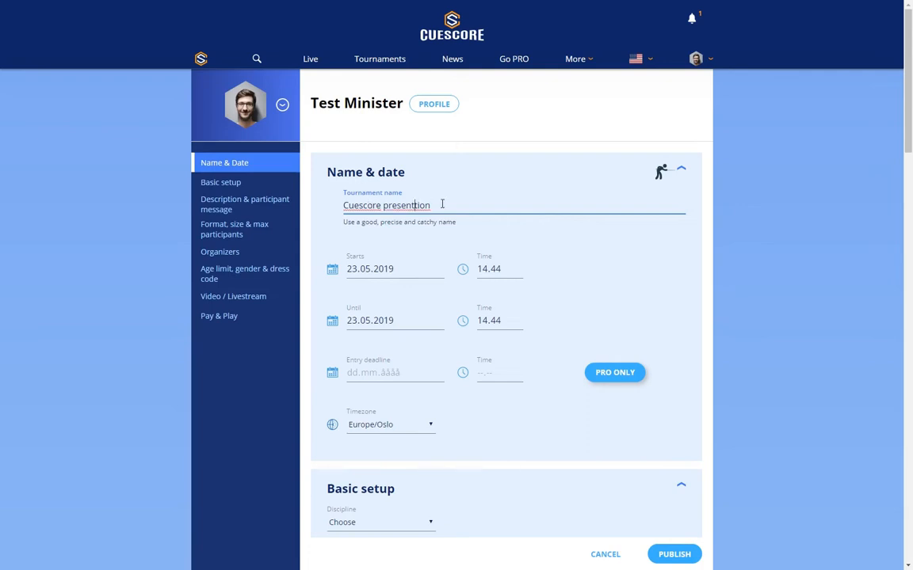
{"action": "type", "text": "a"}
Step: Set the tournament to start on 25.05.2019 at 10.00
{"action": "left_click", "coordinate": [432, 269]}
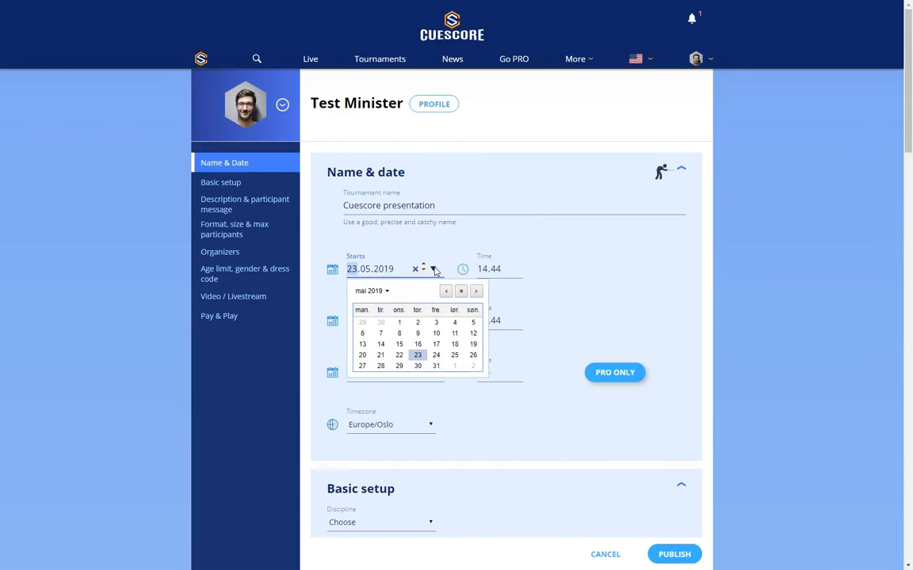
{"action": "left_click", "coordinate": [454, 356]}
{"action": "left_click", "coordinate": [485, 270]}
{"action": "type", "text": "1000"}
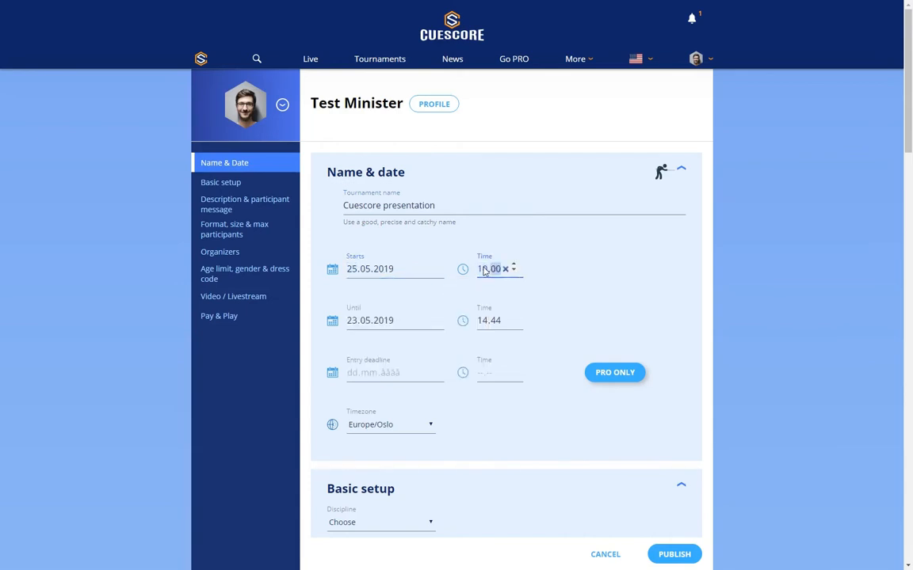
Step: Set the tournament to end on 26.05.2019 at 18.00
{"action": "left_click", "coordinate": [433, 320]}
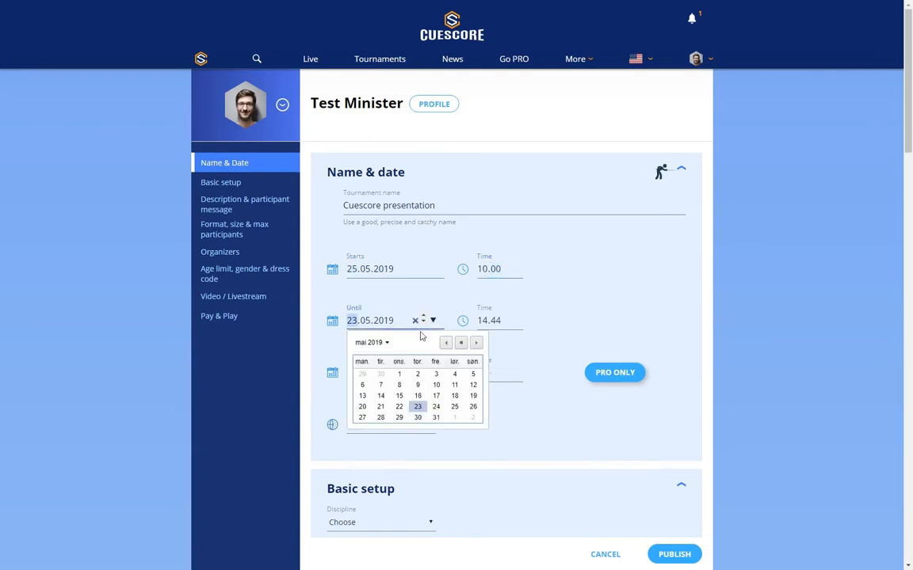
{"action": "left_click", "coordinate": [473, 406]}
{"action": "left_click", "coordinate": [484, 322]}
{"action": "type", "text": "1800"}
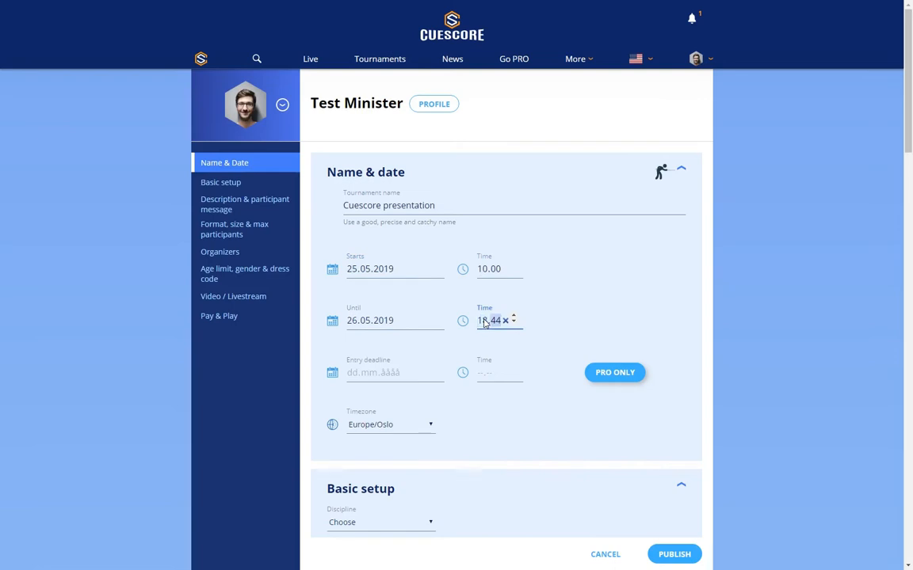
{"action": "left_click", "coordinate": [615, 305]}
Step: Set the tournament's discipline to 9-Ball in the basic setup
{"action": "scroll", "coordinate": [551, 267], "scroll_direction": "down", "scroll_amount": 1}
{"action": "scroll", "coordinate": [551, 266], "scroll_direction": "down", "scroll_amount": 2}
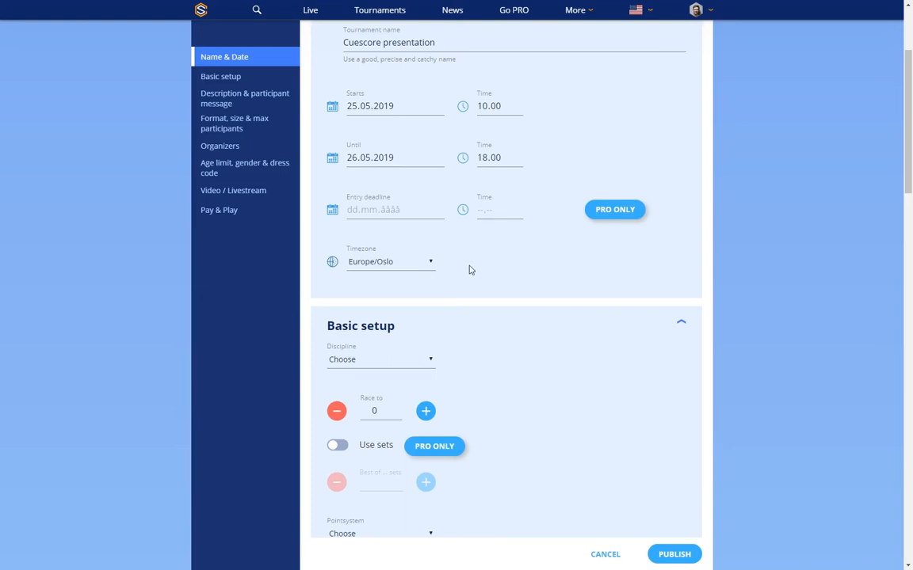
{"action": "left_click", "coordinate": [248, 80]}
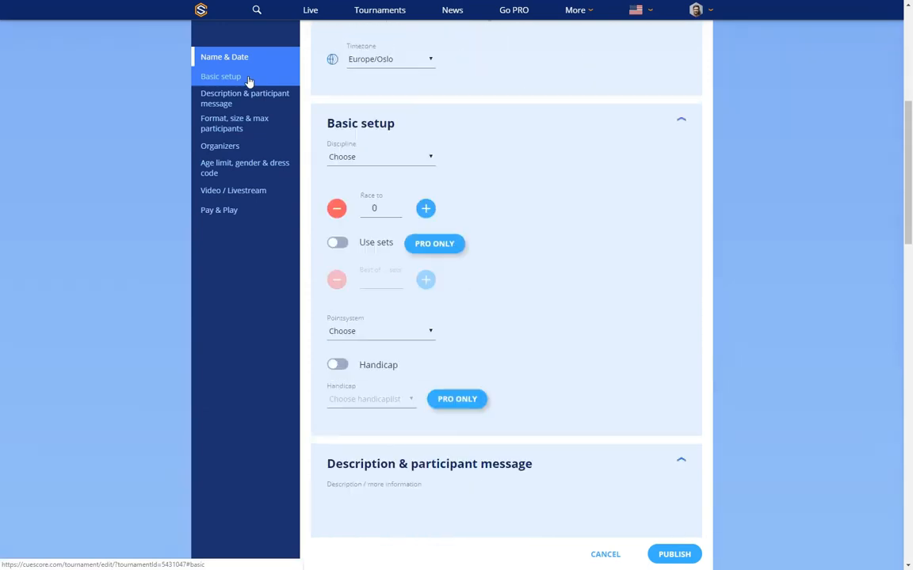
{"action": "left_click", "coordinate": [396, 157]}
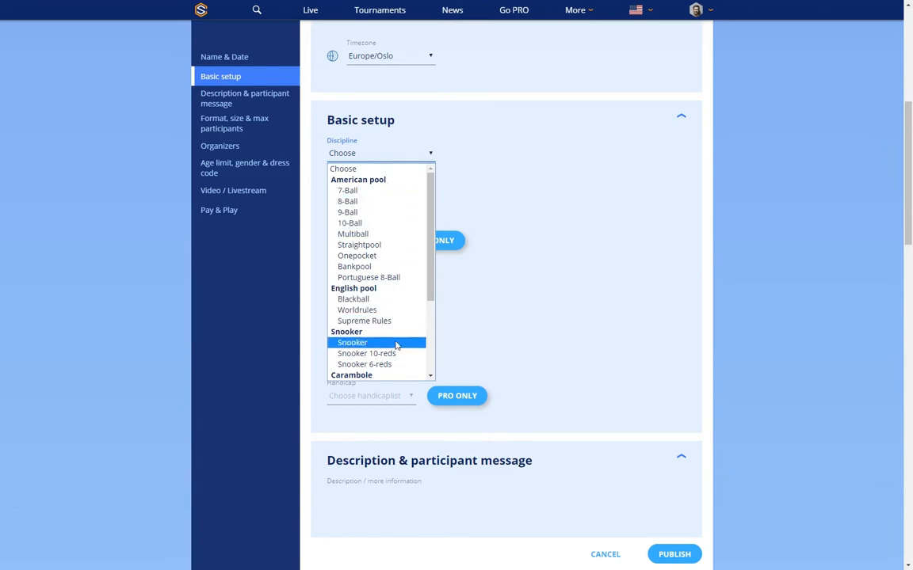
{"action": "scroll", "coordinate": [393, 291], "scroll_direction": "down", "scroll_amount": 3}
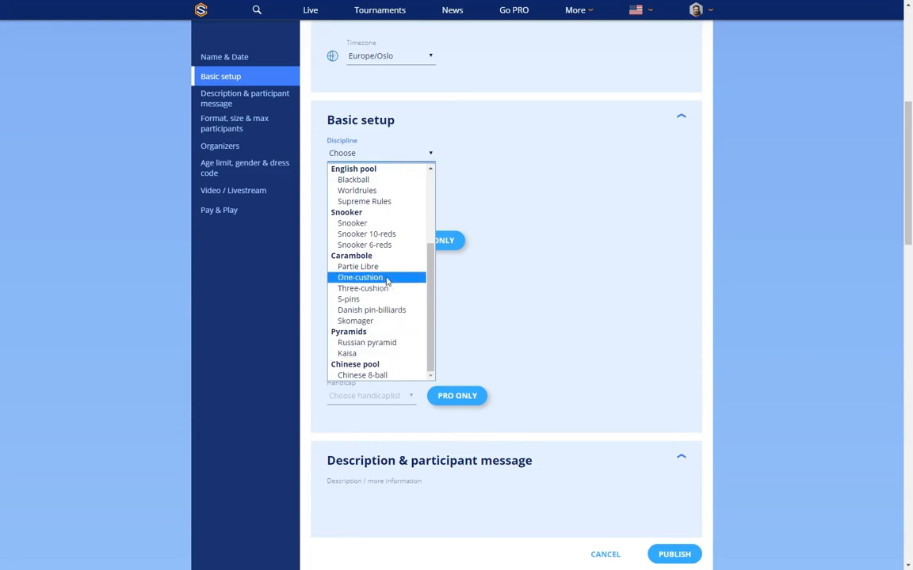
{"action": "scroll", "coordinate": [387, 238], "scroll_direction": "up", "scroll_amount": 3}
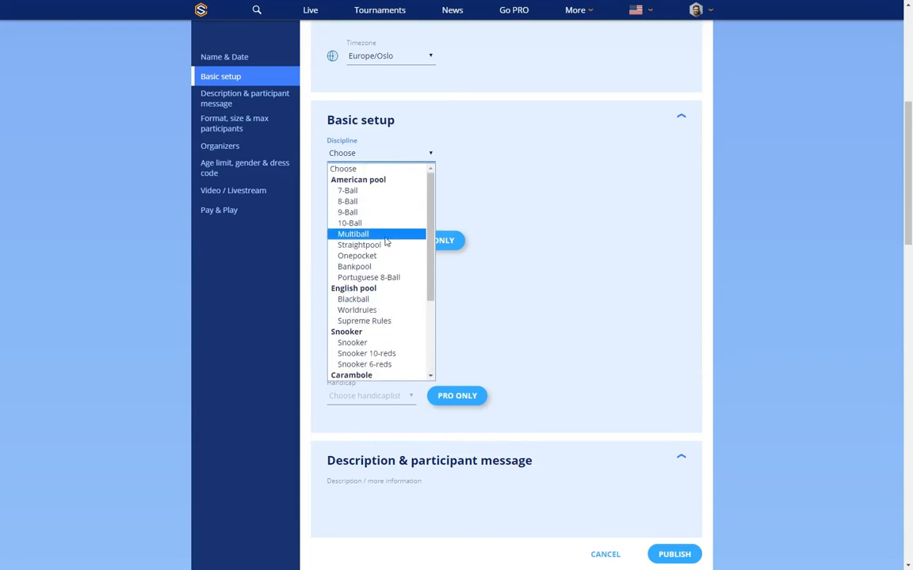
{"action": "left_click", "coordinate": [382, 212]}
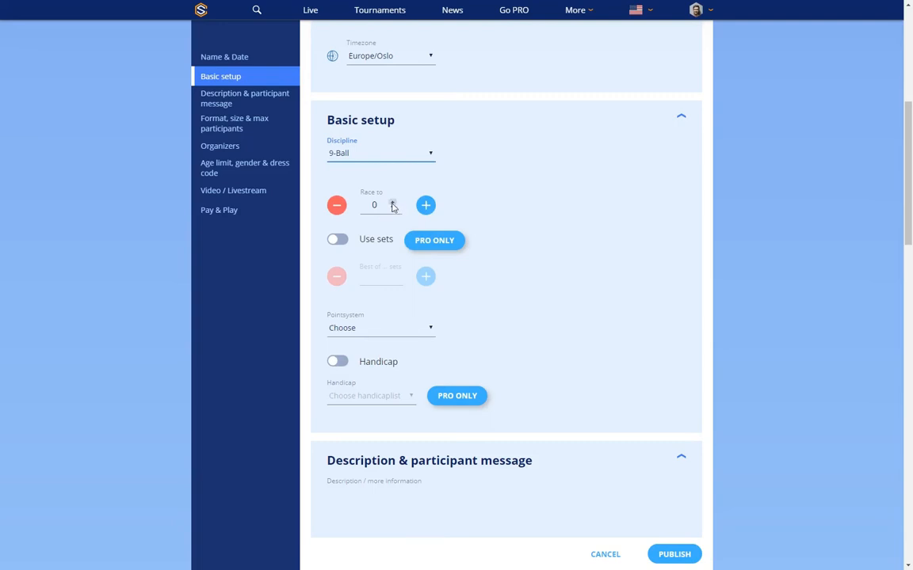
Step: Set the match length to race to 7
{"action": "left_click", "coordinate": [392, 203]}
{"action": "left_click", "coordinate": [392, 203]}
{"action": "left_click", "coordinate": [392, 203]}
{"action": "left_click", "coordinate": [392, 203]}
{"action": "left_click", "coordinate": [392, 203]}
{"action": "left_click", "coordinate": [393, 203]}
{"action": "left_click", "coordinate": [392, 203]}
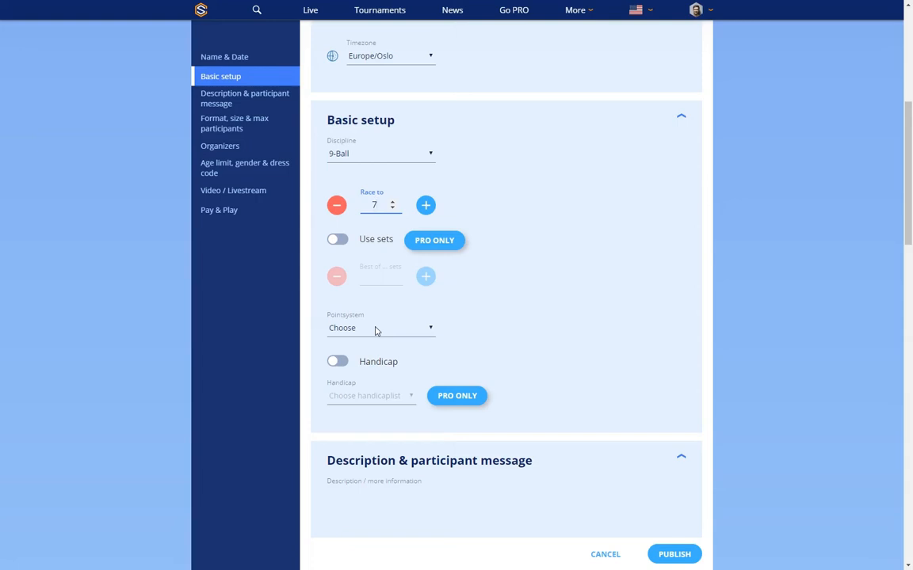
{"action": "scroll", "coordinate": [533, 262], "scroll_direction": "down", "scroll_amount": 3}
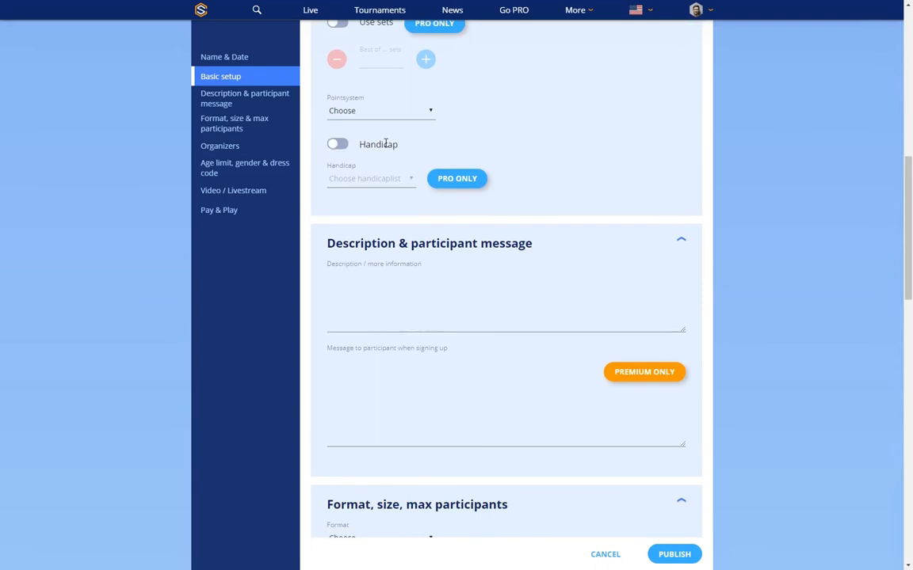
{"action": "left_click", "coordinate": [341, 149]}
{"action": "left_click", "coordinate": [331, 150]}
Step: Enter "Met early for breakfast." as the tournament description
{"action": "left_click", "coordinate": [388, 321]}
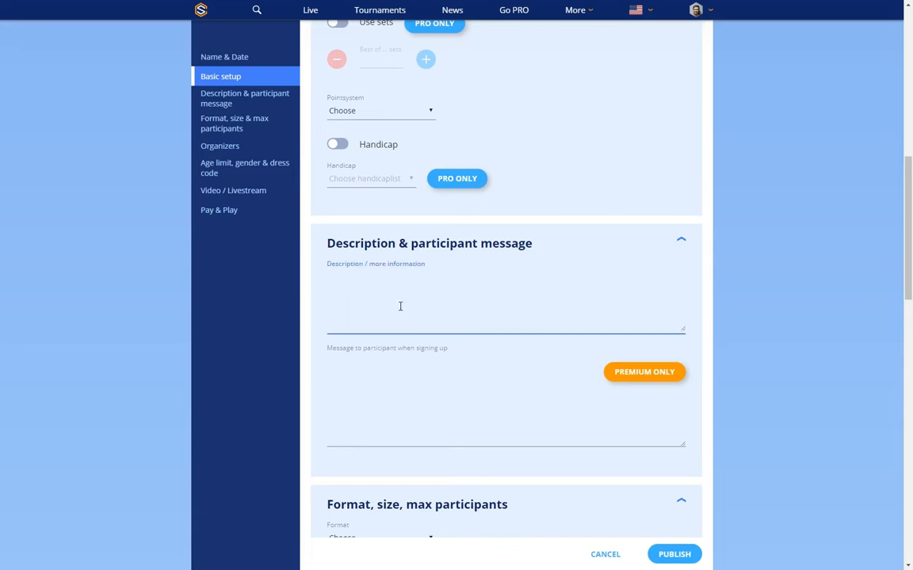
{"action": "type", "text": "Met early for breakfast."}
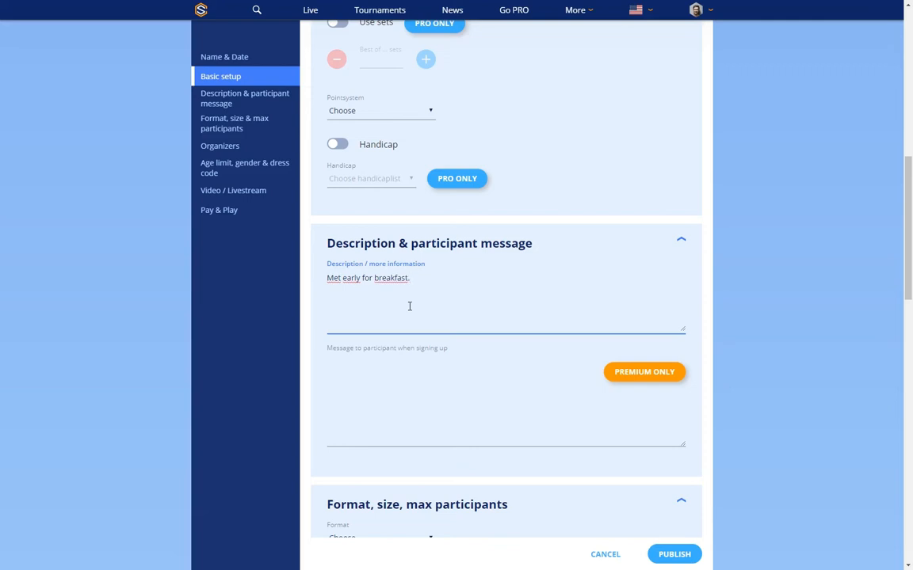
Step: Set the tournament format to Single elimination with a bracket size of 8
{"action": "scroll", "coordinate": [457, 271], "scroll_direction": "down", "scroll_amount": 2}
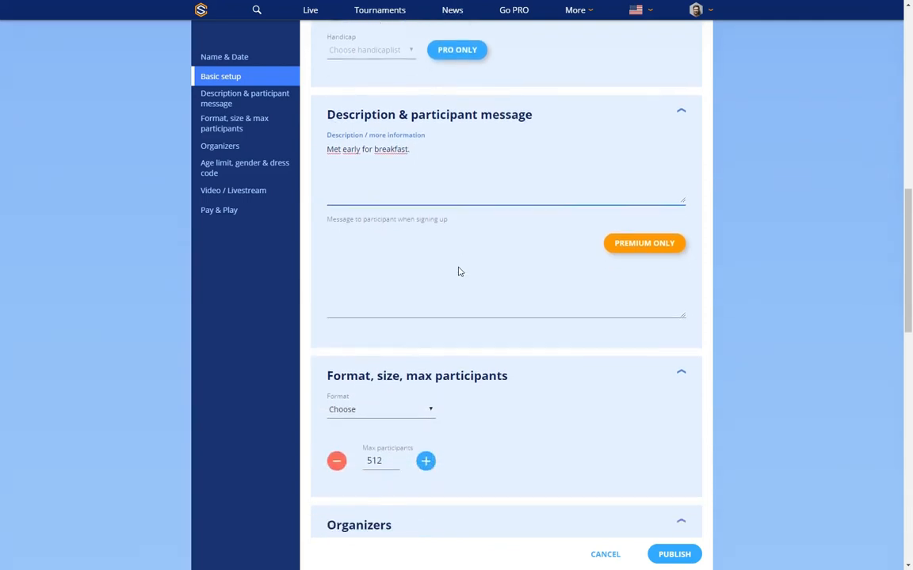
{"action": "scroll", "coordinate": [458, 272], "scroll_direction": "down", "scroll_amount": 2}
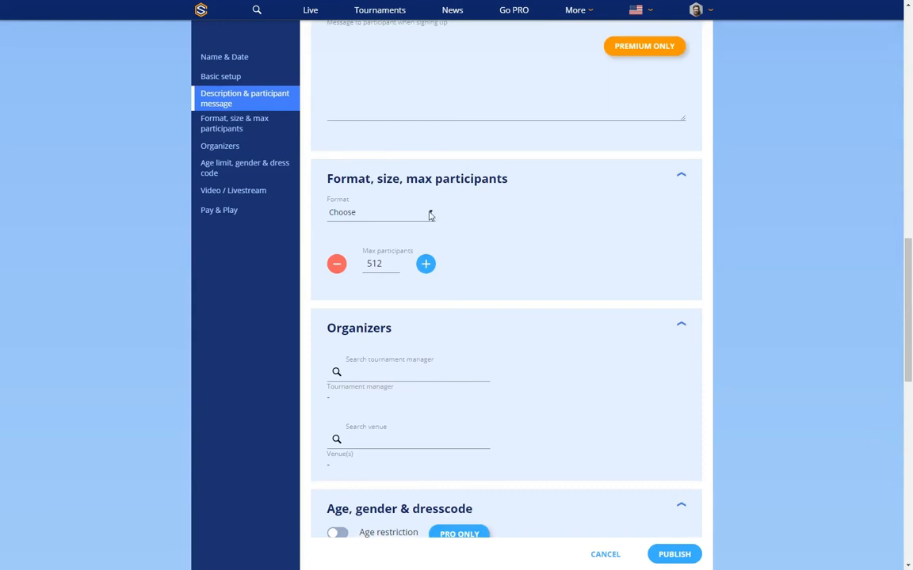
{"action": "left_click", "coordinate": [430, 212]}
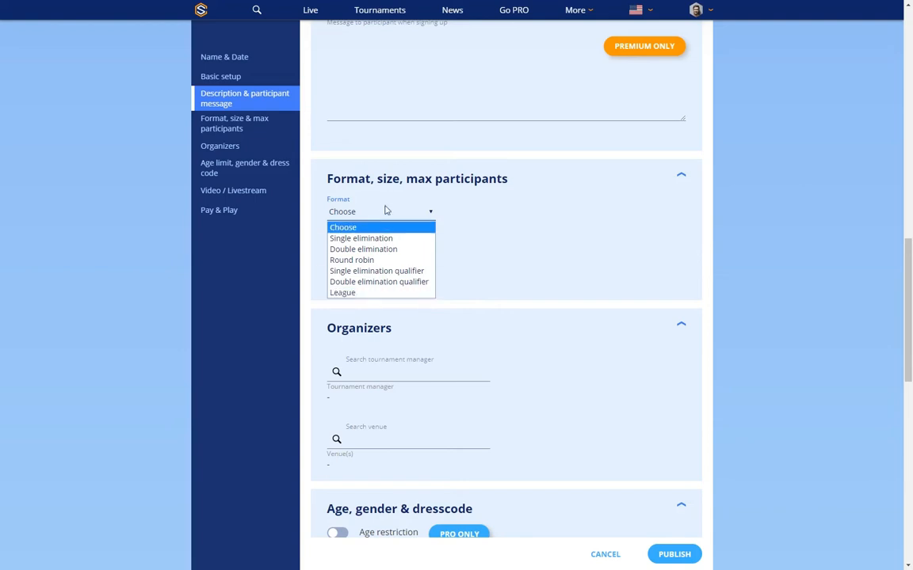
{"action": "left_click", "coordinate": [397, 240]}
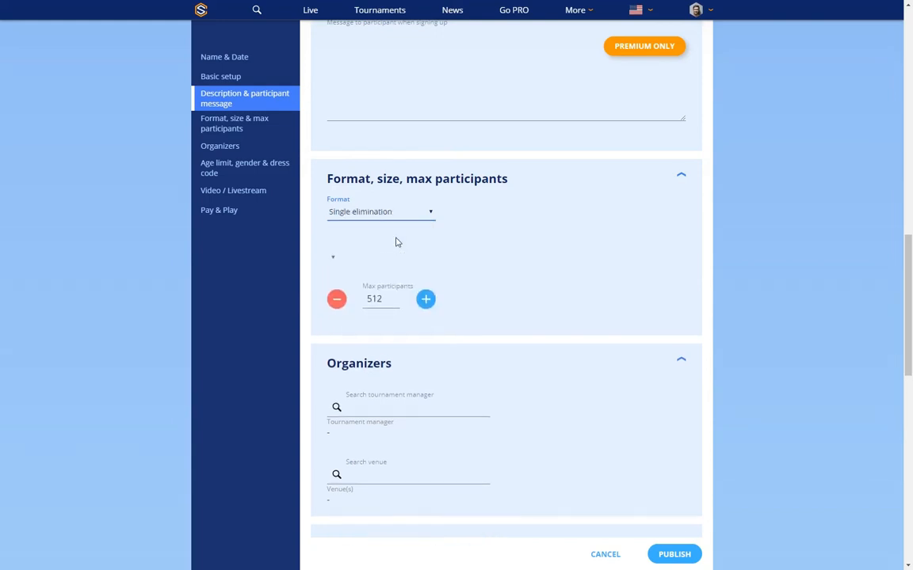
{"action": "left_click", "coordinate": [386, 265]}
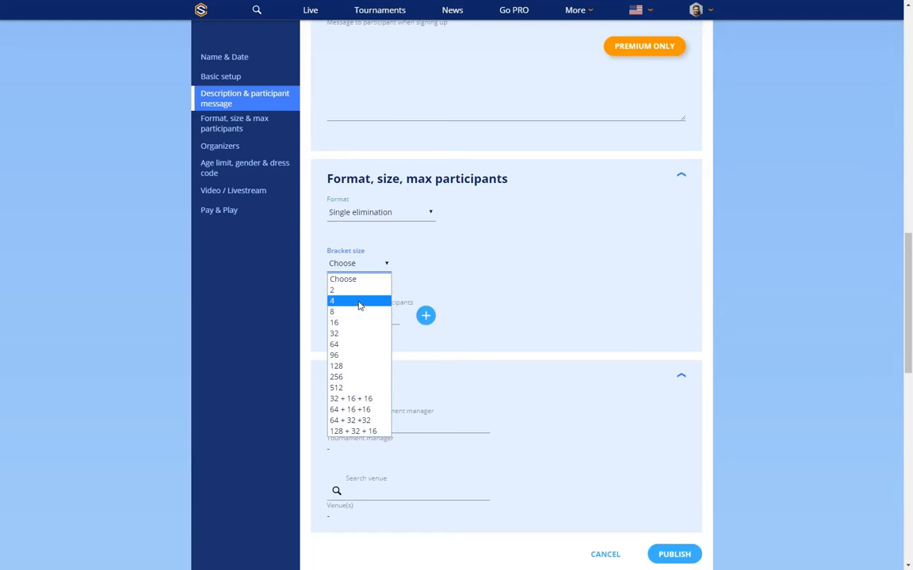
{"action": "left_click", "coordinate": [359, 302]}
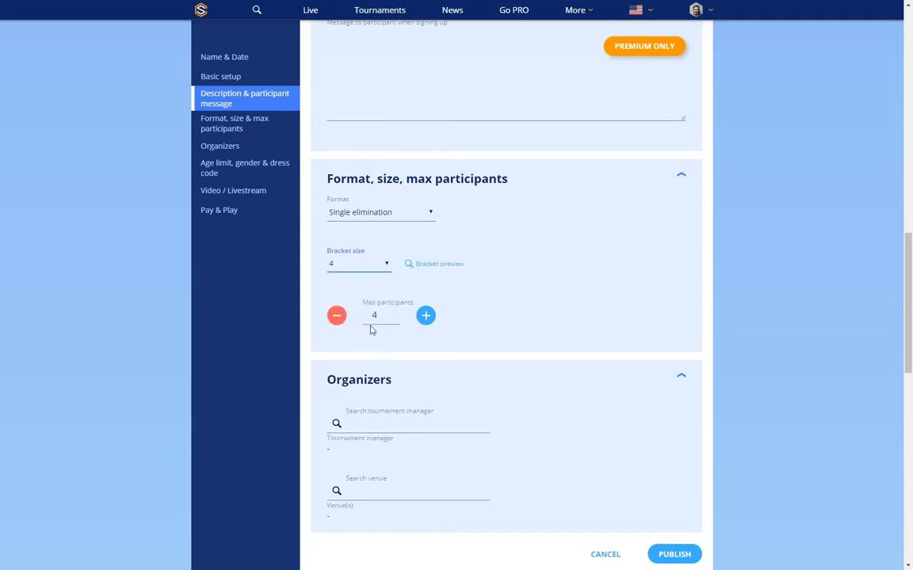
{"action": "left_click", "coordinate": [377, 262]}
{"action": "left_click", "coordinate": [374, 312]}
Step: Search for the account owner by name and add them as the tournament manager
{"action": "scroll", "coordinate": [567, 224], "scroll_direction": "down", "scroll_amount": 1}
{"action": "scroll", "coordinate": [567, 224], "scroll_direction": "down", "scroll_amount": 3}
{"action": "left_click", "coordinate": [409, 210]}
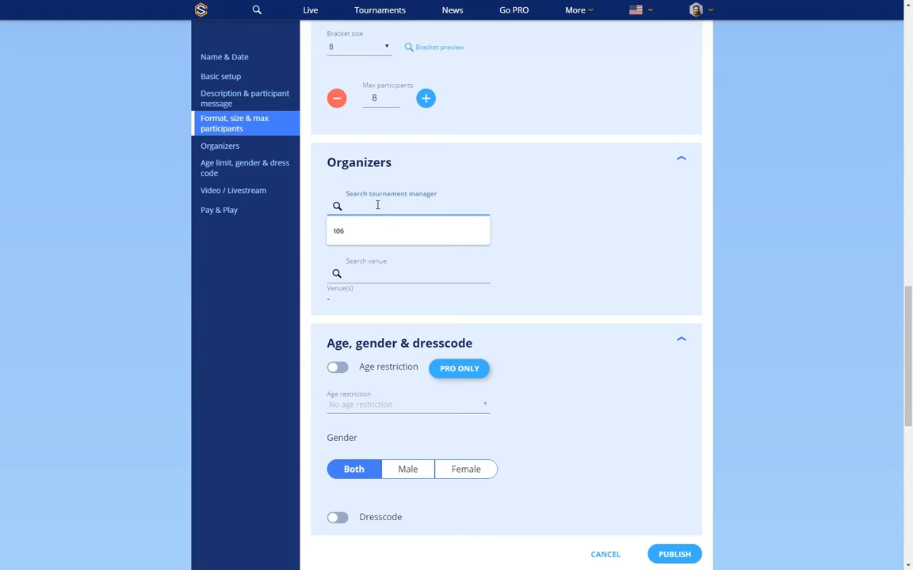
{"action": "type", "text": "test"}
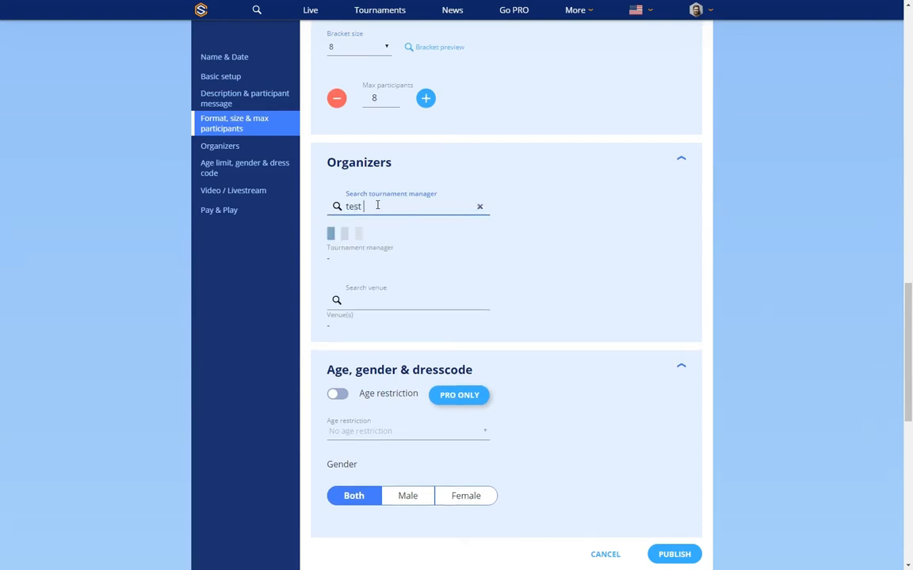
{"action": "type", "text": " mir"}
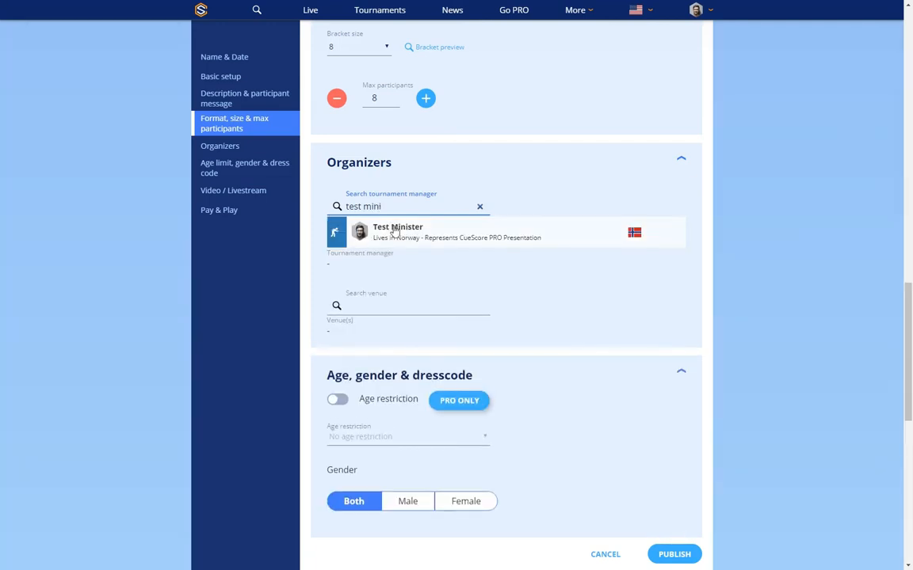
{"action": "left_click", "coordinate": [395, 230]}
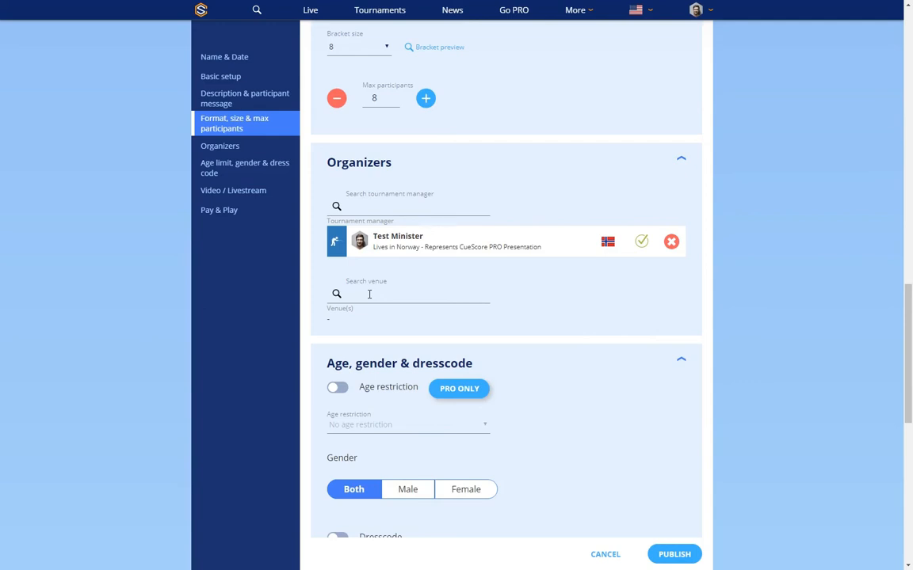
{"action": "left_click", "coordinate": [581, 12]}
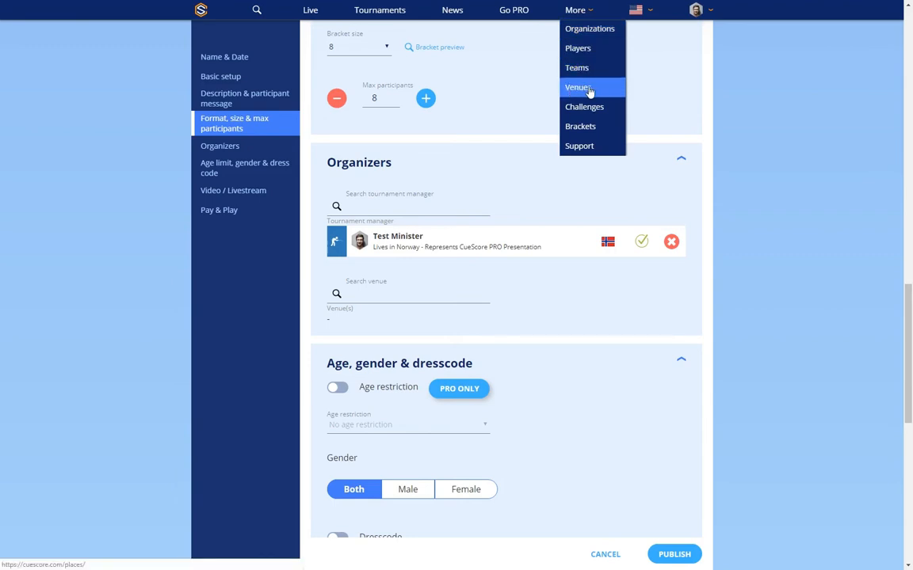
{"action": "left_click", "coordinate": [550, 205]}
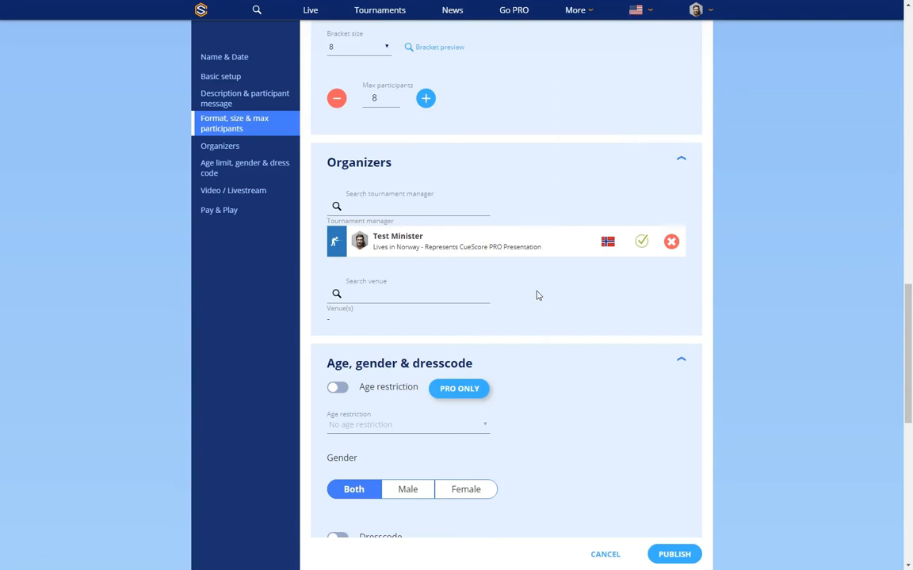
{"action": "scroll", "coordinate": [536, 295], "scroll_direction": "down", "scroll_amount": 1}
{"action": "scroll", "coordinate": [536, 296], "scroll_direction": "down", "scroll_amount": 3}
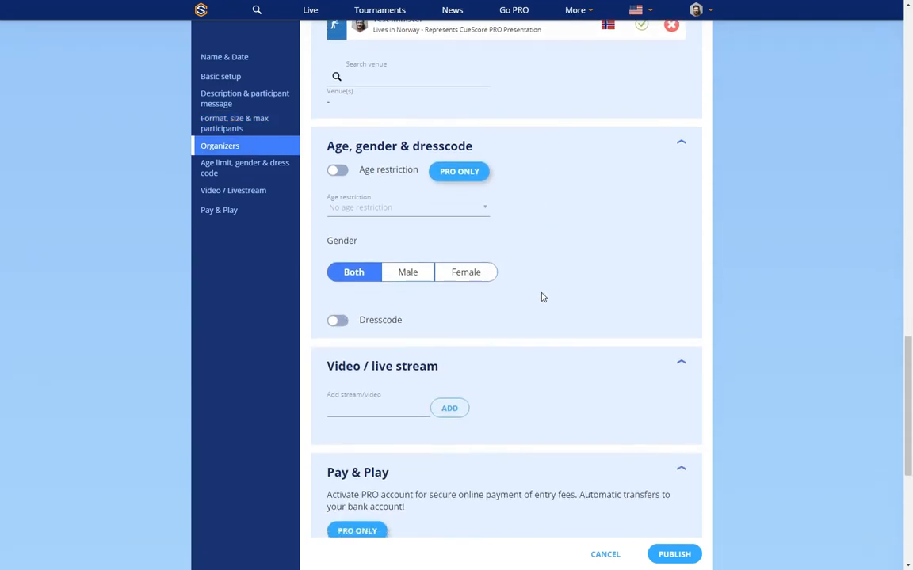
{"action": "scroll", "coordinate": [537, 215], "scroll_direction": "up", "scroll_amount": 2}
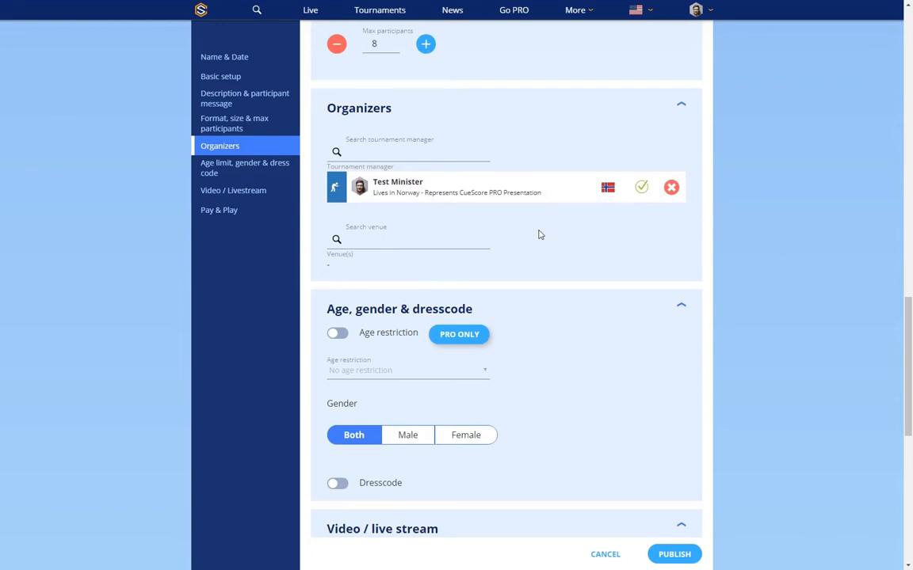
{"action": "scroll", "coordinate": [538, 234], "scroll_direction": "down", "scroll_amount": 1}
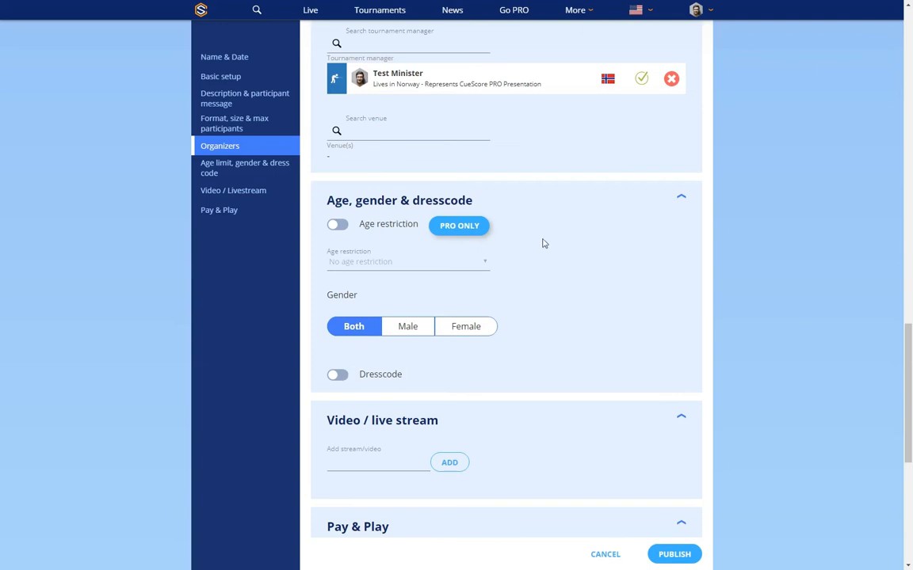
{"action": "scroll", "coordinate": [546, 253], "scroll_direction": "down", "scroll_amount": 1}
{"action": "scroll", "coordinate": [547, 252], "scroll_direction": "down", "scroll_amount": 3}
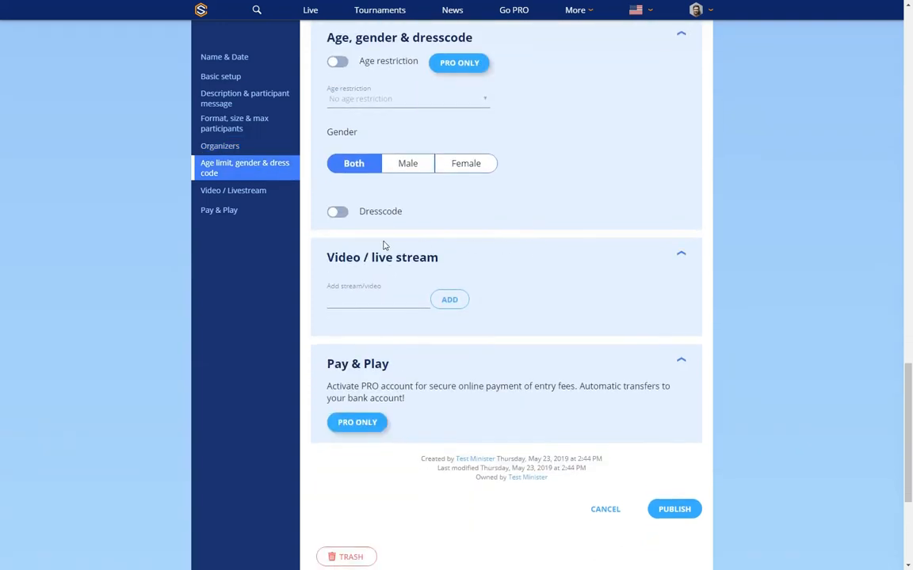
{"action": "left_click", "coordinate": [338, 213]}
{"action": "left_click", "coordinate": [355, 292]}
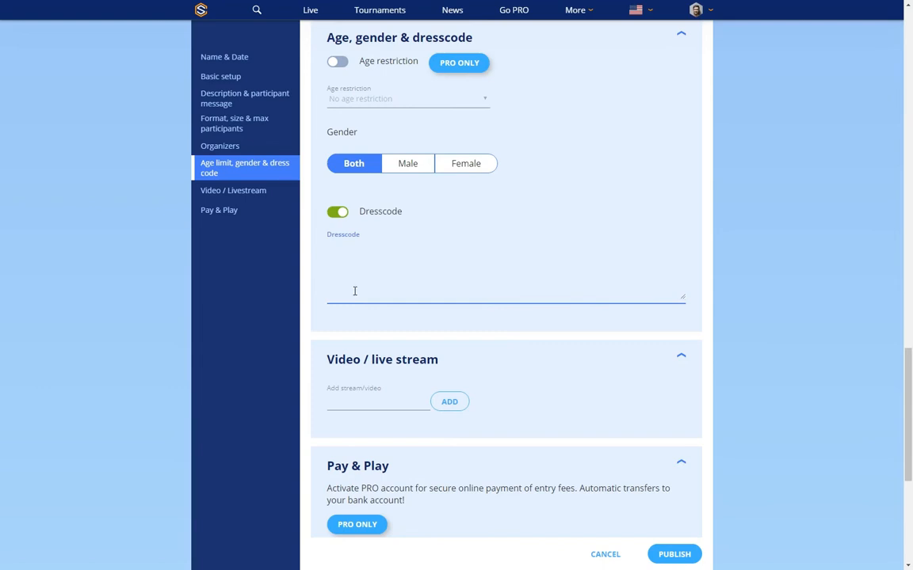
{"action": "left_click", "coordinate": [336, 211]}
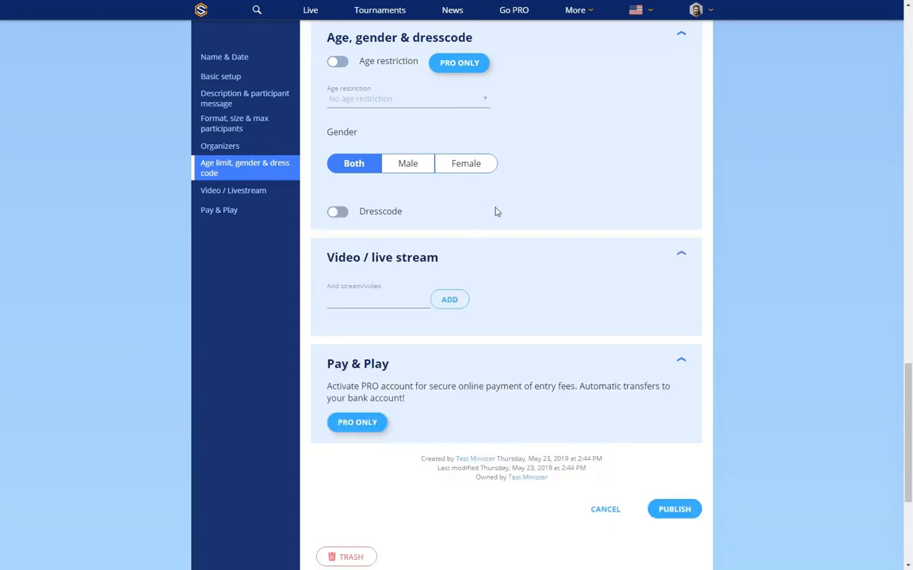
Step: Publish the tournament, confirm the publication, and go to the tournament's page
{"action": "scroll", "coordinate": [496, 212], "scroll_direction": "down", "scroll_amount": 1}
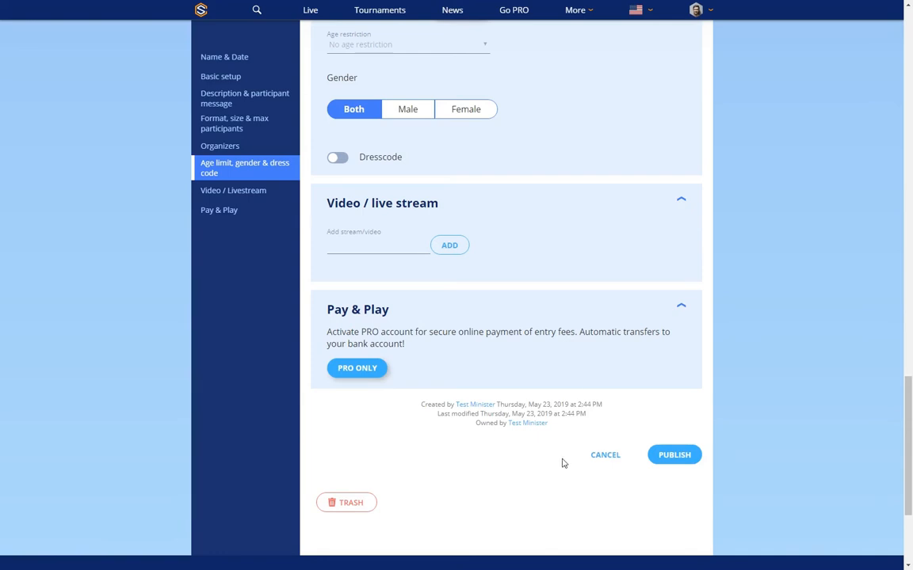
{"action": "left_click", "coordinate": [672, 456]}
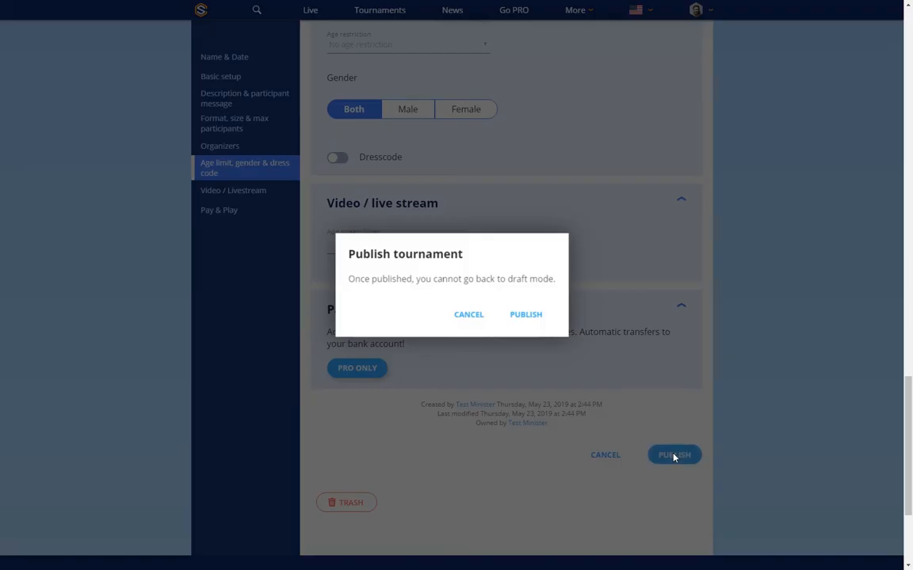
{"action": "left_click", "coordinate": [527, 316]}
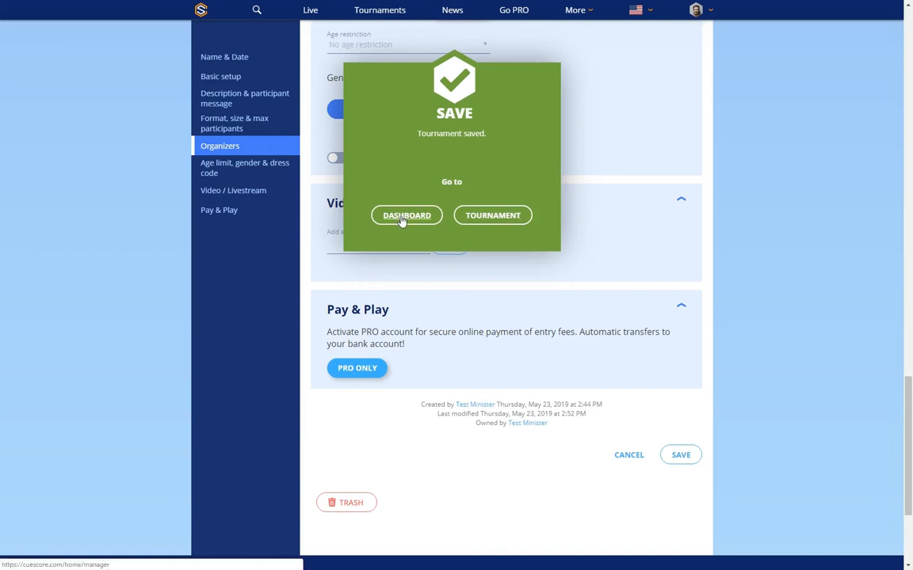
{"action": "left_click", "coordinate": [499, 216]}
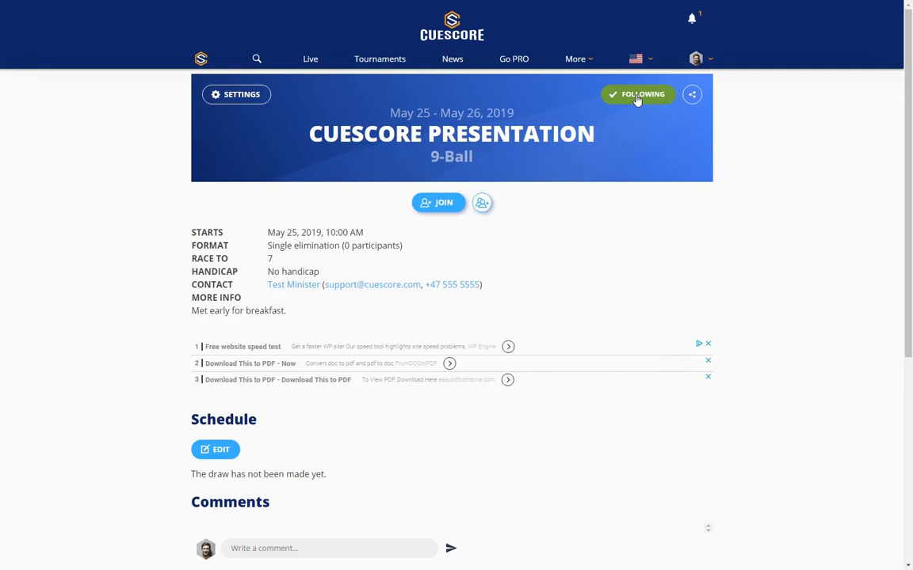
Step: Review the tournament page's sharing link and edit-access options
{"action": "left_click", "coordinate": [692, 95]}
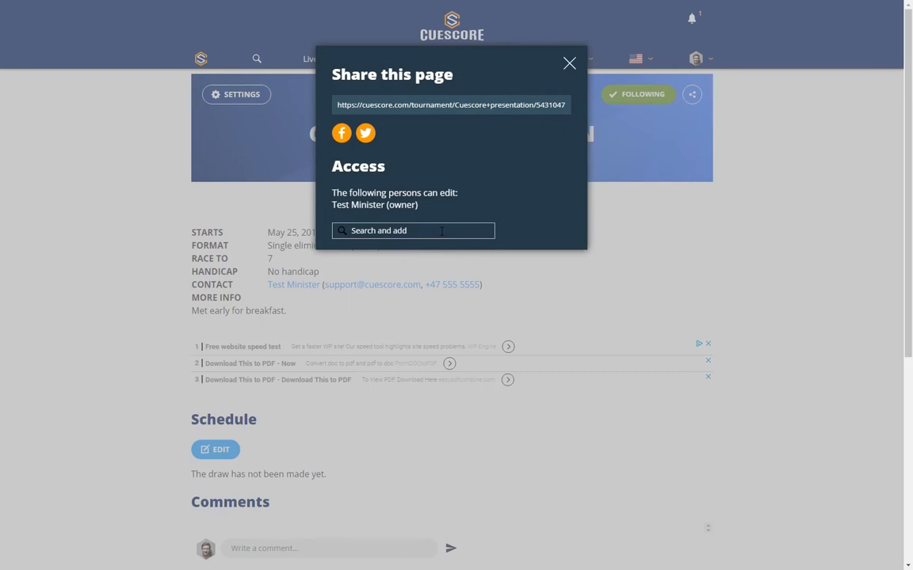
{"action": "left_click", "coordinate": [441, 230]}
{"action": "left_click", "coordinate": [569, 64]}
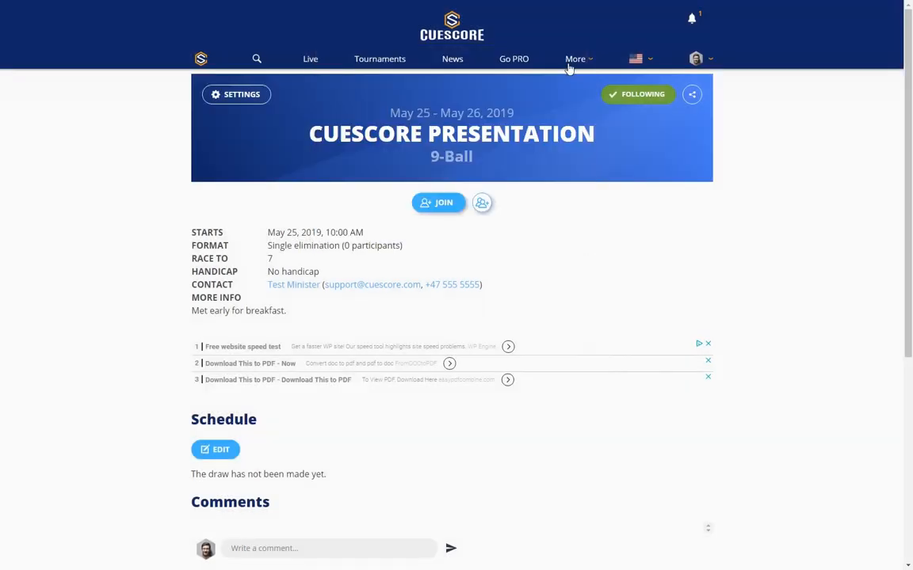
Step: Join the tournament as a participant
{"action": "left_click", "coordinate": [437, 204]}
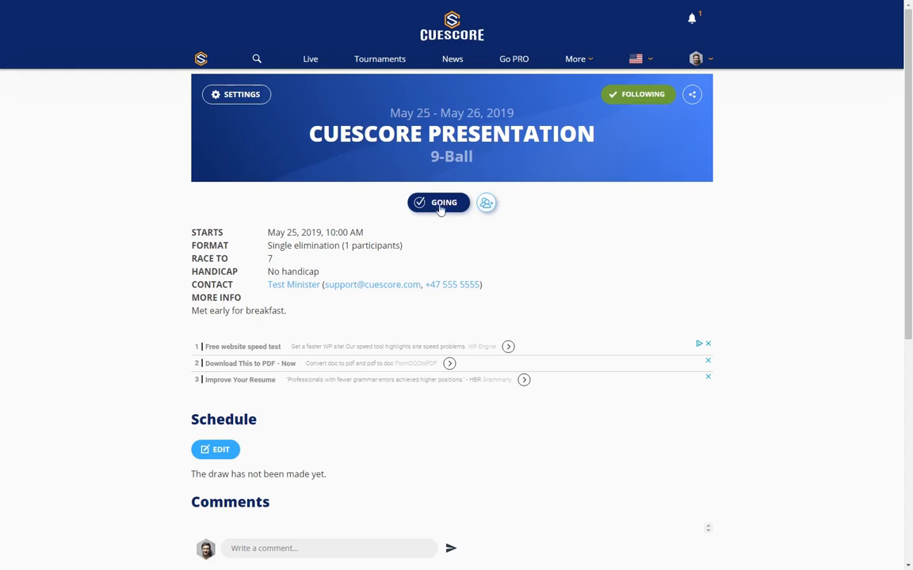
Step: Search by name for the Norwegian player representing Østkanten Biljardklubb and add him to the tournament
{"action": "left_click", "coordinate": [487, 205]}
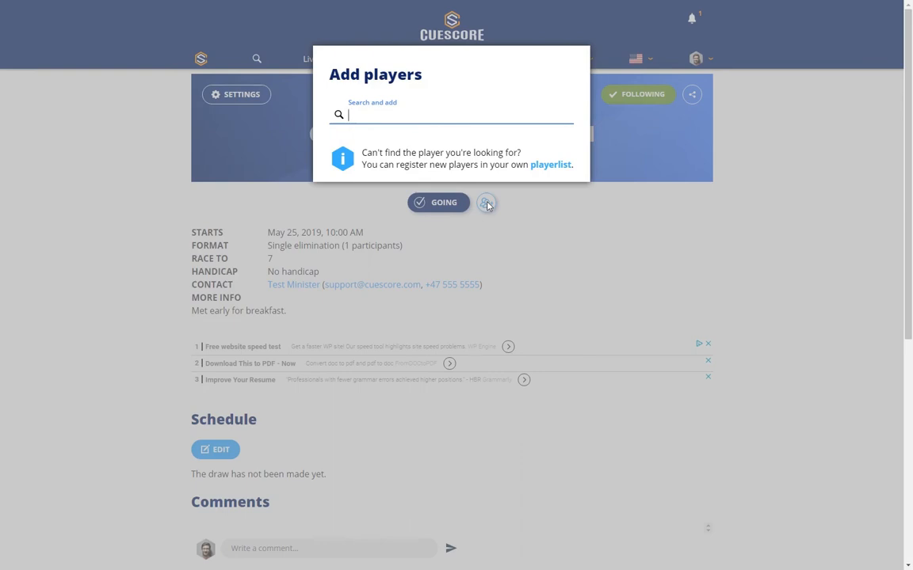
{"action": "type", "text": "jan th"}
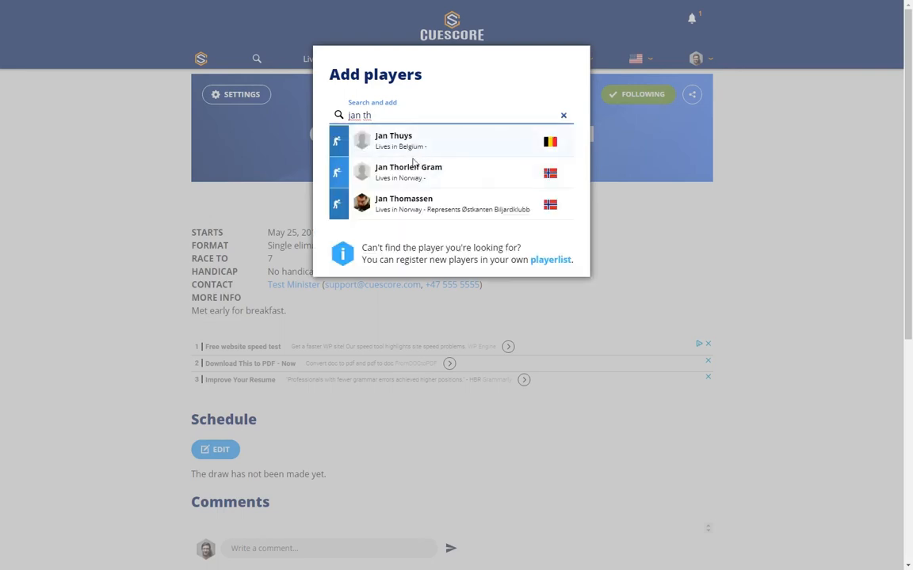
{"action": "left_click", "coordinate": [414, 205]}
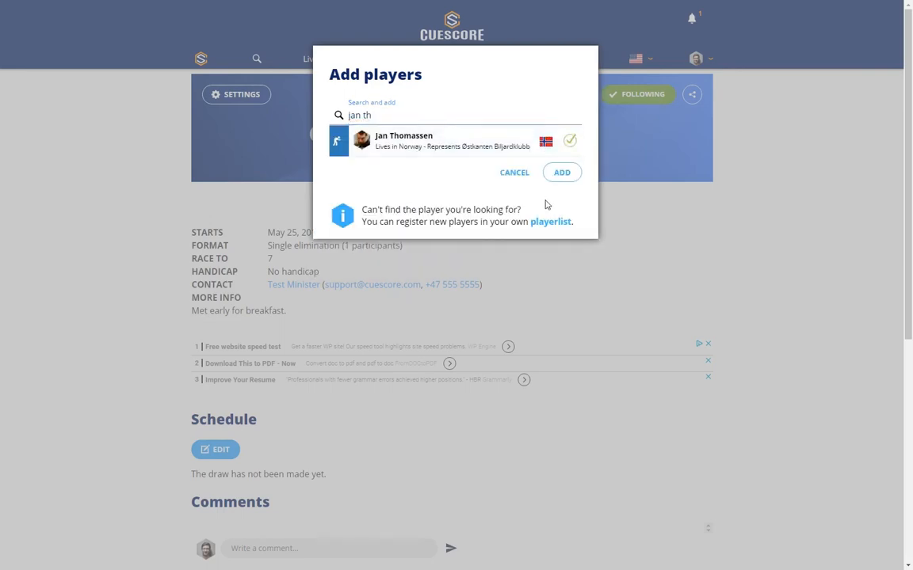
{"action": "left_click", "coordinate": [562, 172]}
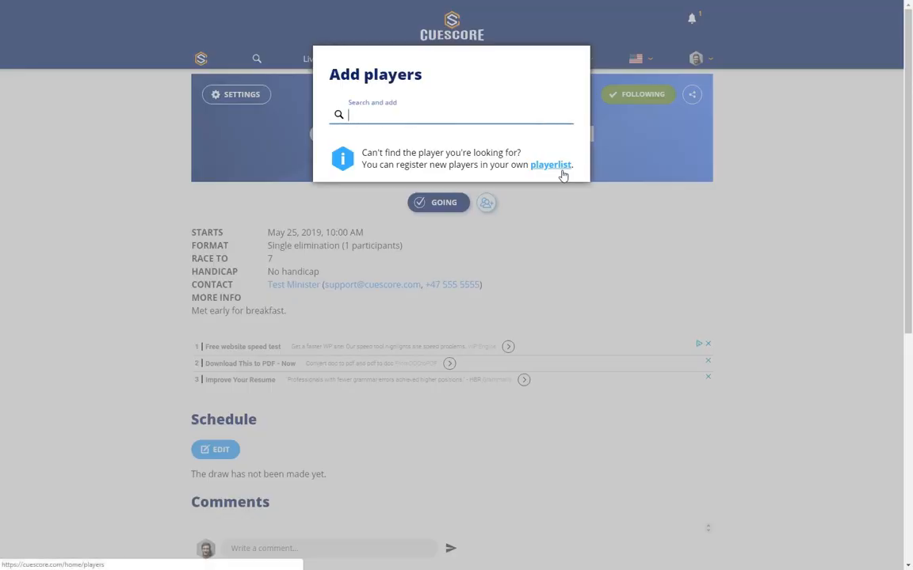
Step: Search by name for the Norwegian player representing CueScore and add him to the tournament
{"action": "type", "text": "jan otto"}
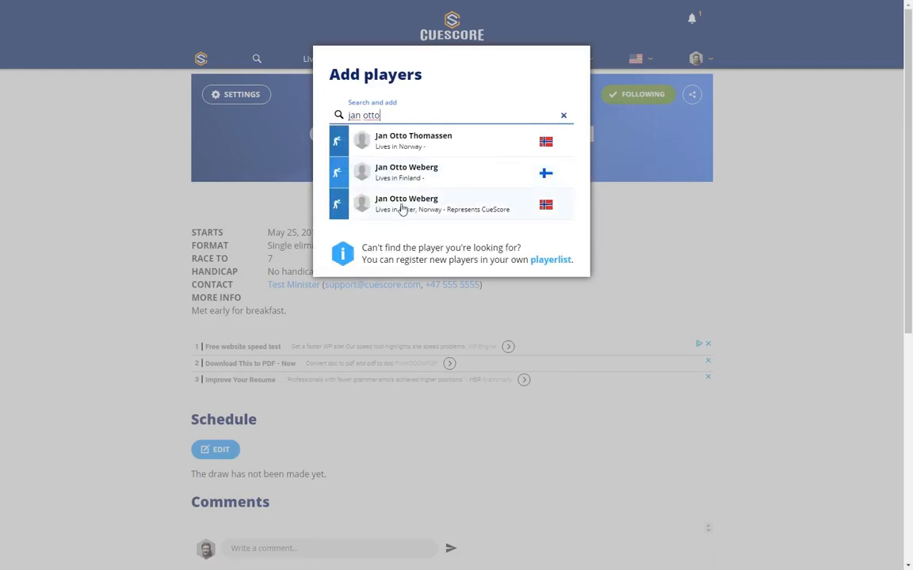
{"action": "left_click", "coordinate": [402, 211]}
{"action": "left_click", "coordinate": [551, 171]}
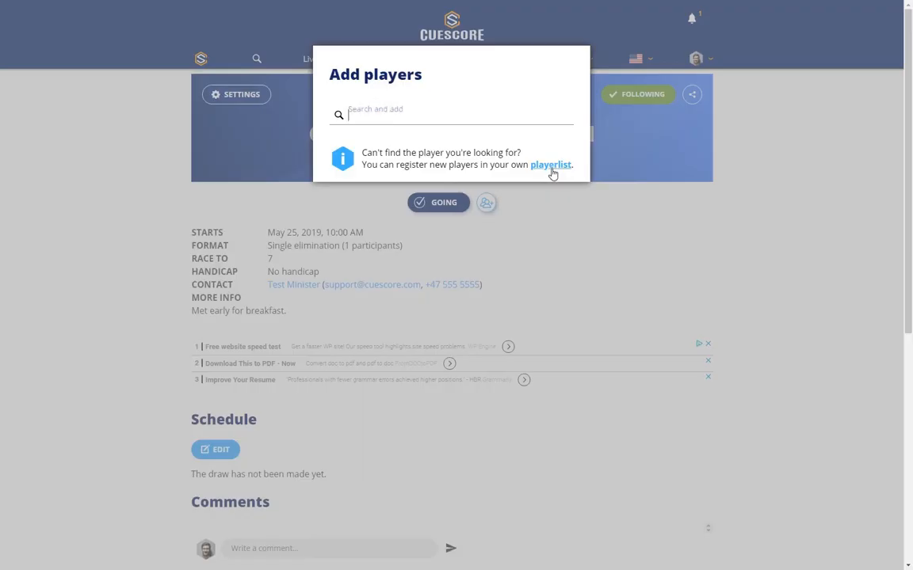
Step: Search by full name for the United Kingdom player representing Oslo BK and add her to the tournament
{"action": "type", "text": "sama"}
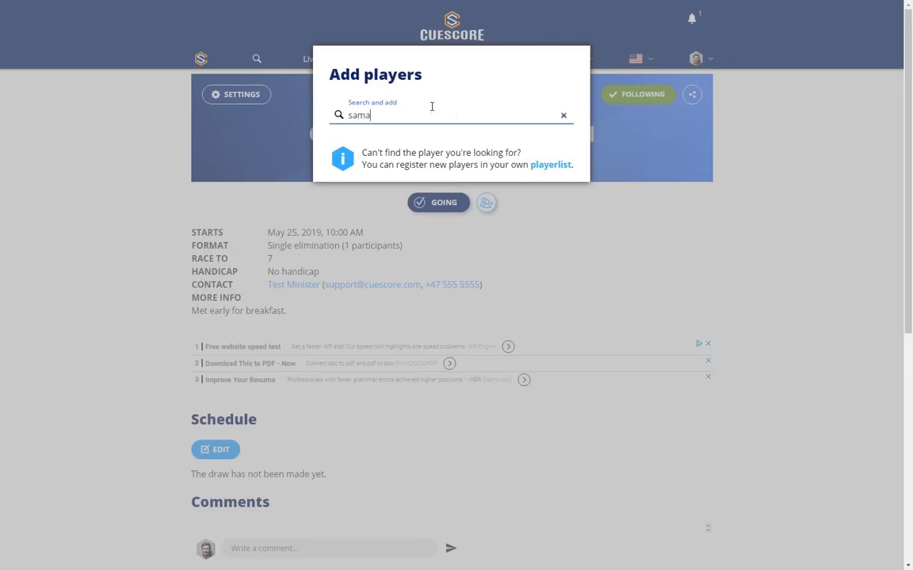
{"action": "type", "text": "ntha fox"}
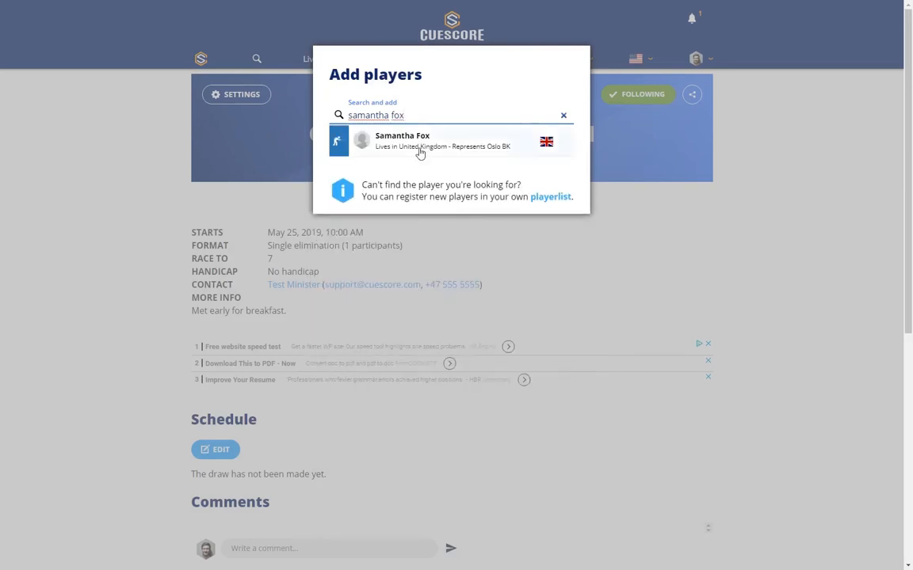
{"action": "left_click", "coordinate": [416, 145]}
{"action": "left_click", "coordinate": [553, 171]}
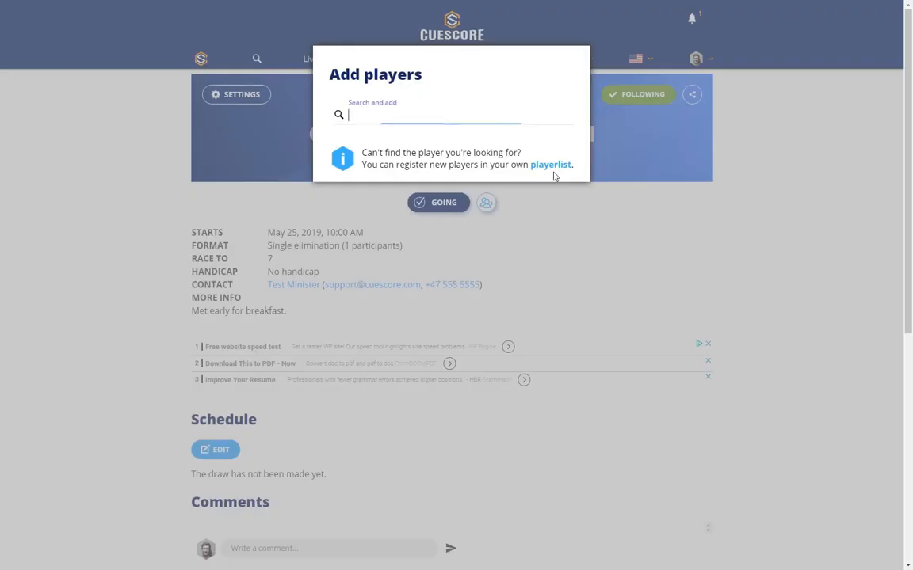
Step: Search for the player Homer Simpson from Norway and add him to the tournament
{"action": "type", "text": "homer"}
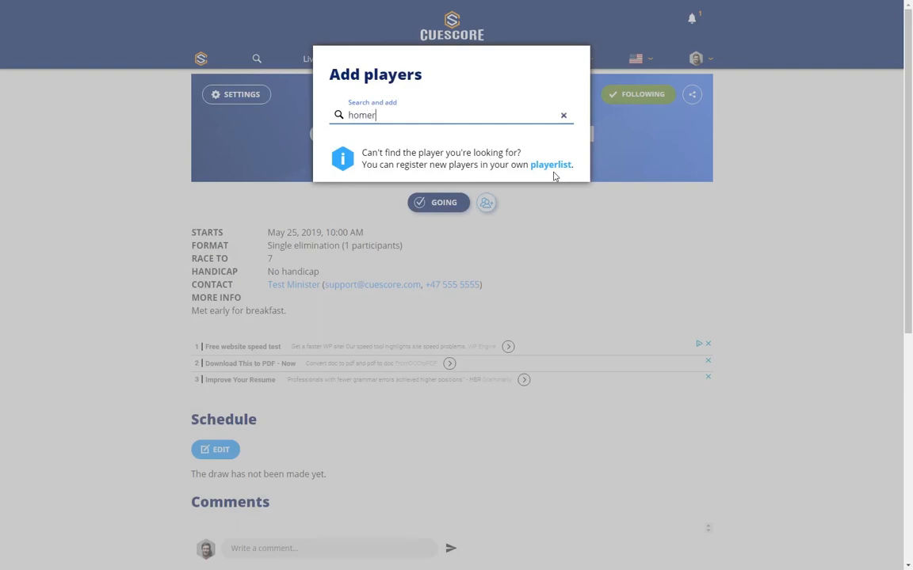
{"action": "type", "text": " simp"}
{"action": "left_click", "coordinate": [409, 145]}
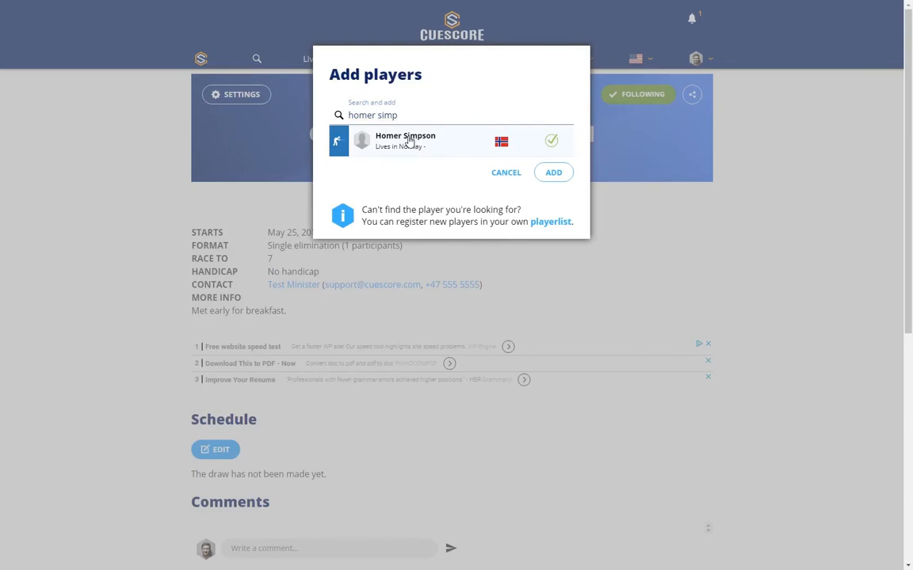
{"action": "left_click", "coordinate": [554, 173]}
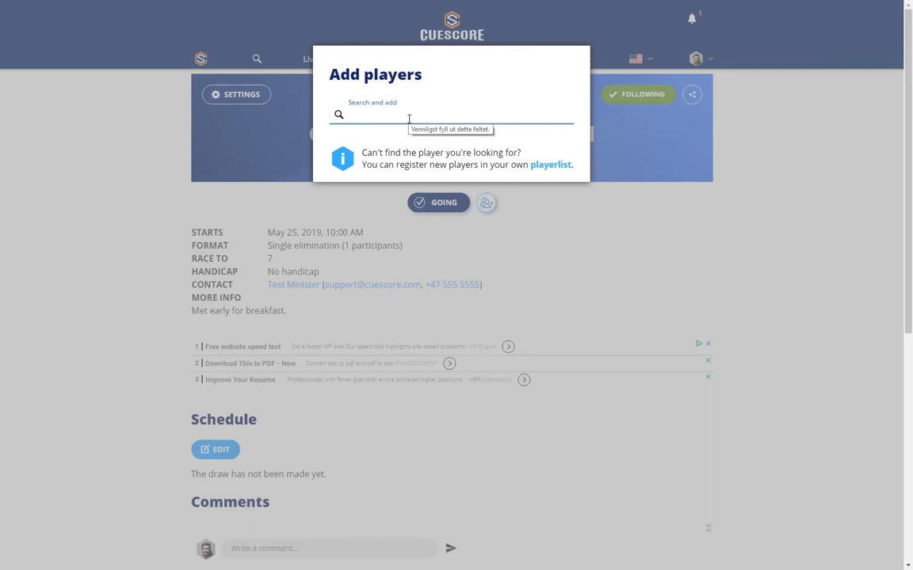
Step: Search for another player by first name, then register her in the private playerlist as female with her first and last name
{"action": "type", "text": "annka"}
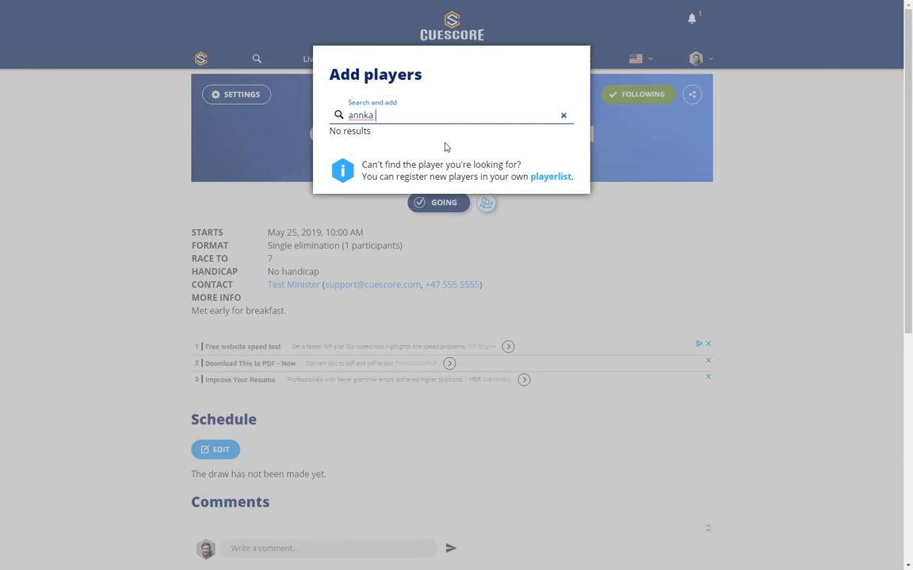
{"action": "left_click", "coordinate": [549, 178]}
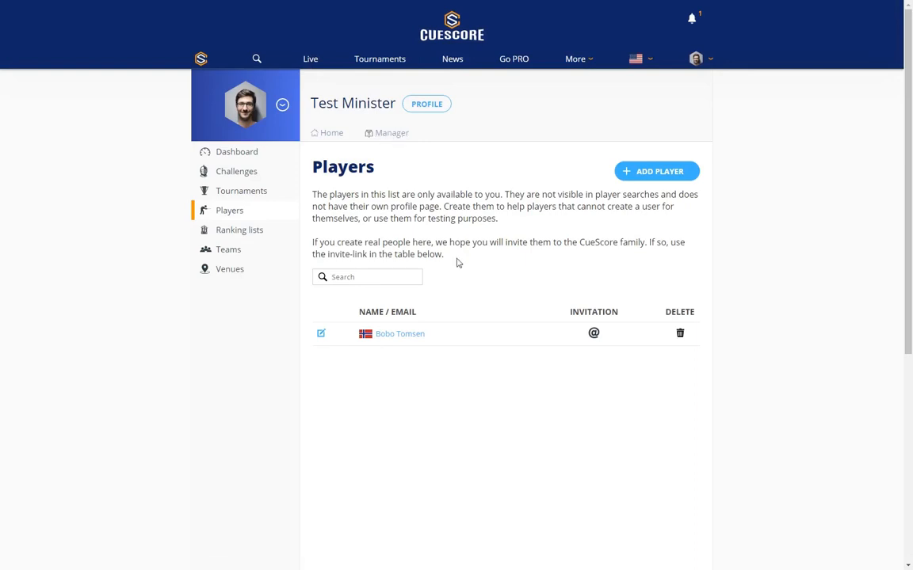
{"action": "left_click", "coordinate": [661, 174]}
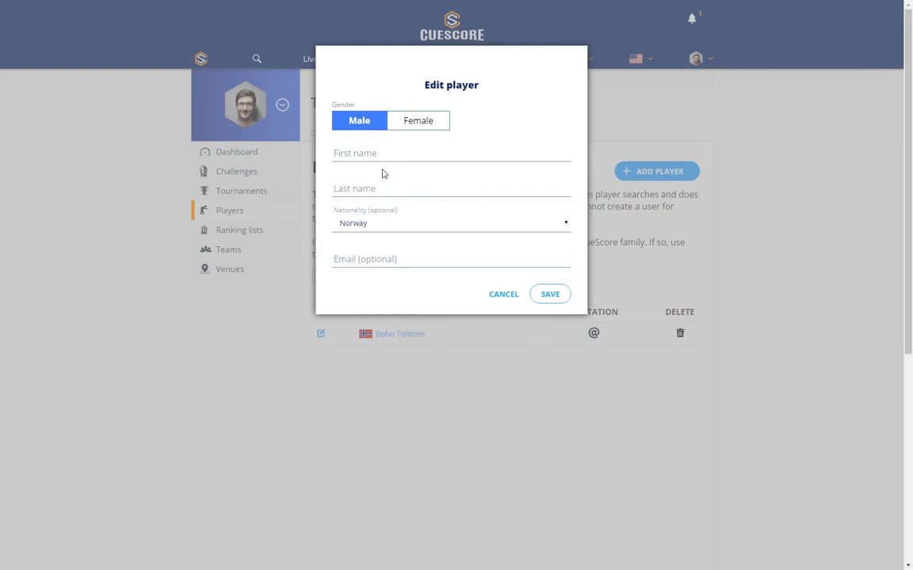
{"action": "left_click", "coordinate": [408, 123]}
{"action": "left_click", "coordinate": [404, 151]}
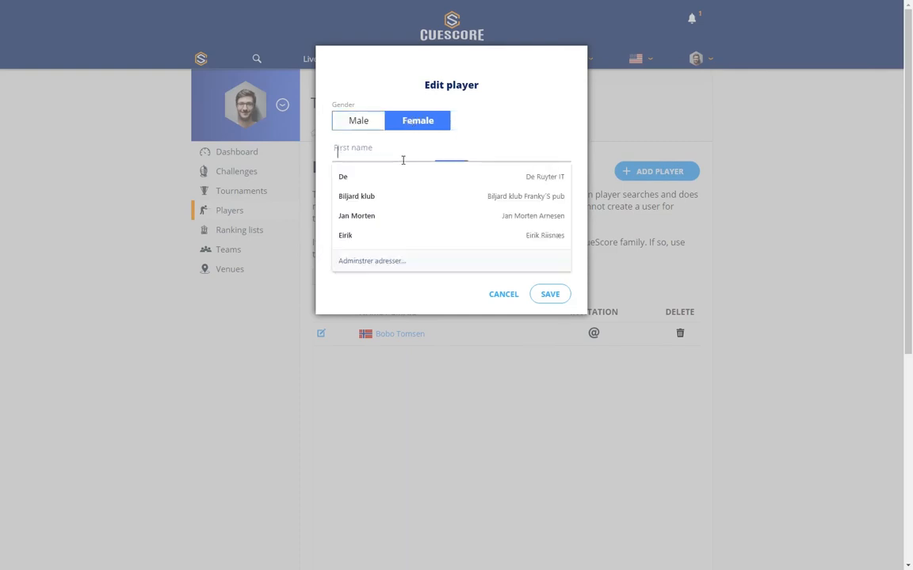
{"action": "type", "text": "annka"}
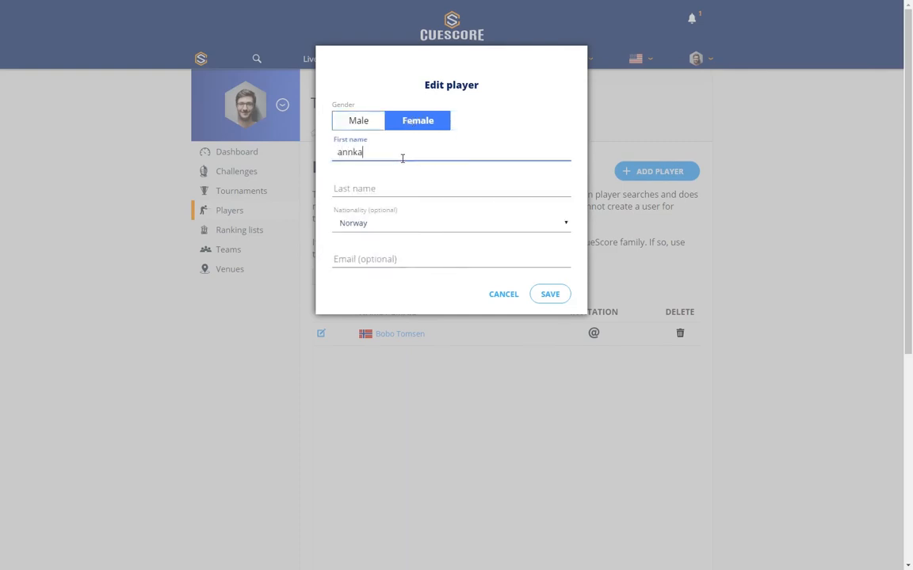
{"action": "key", "text": "Tab"}
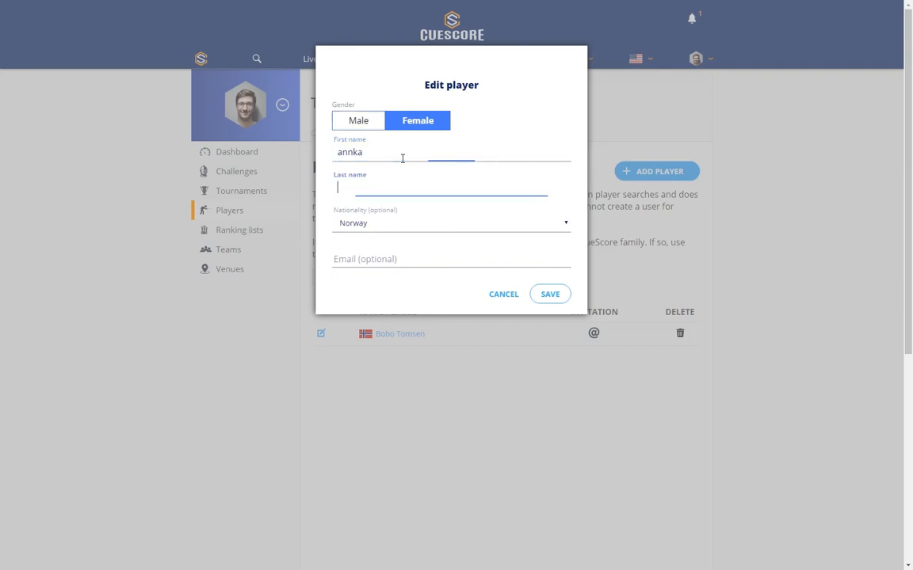
{"action": "type", "text": "Ka"}
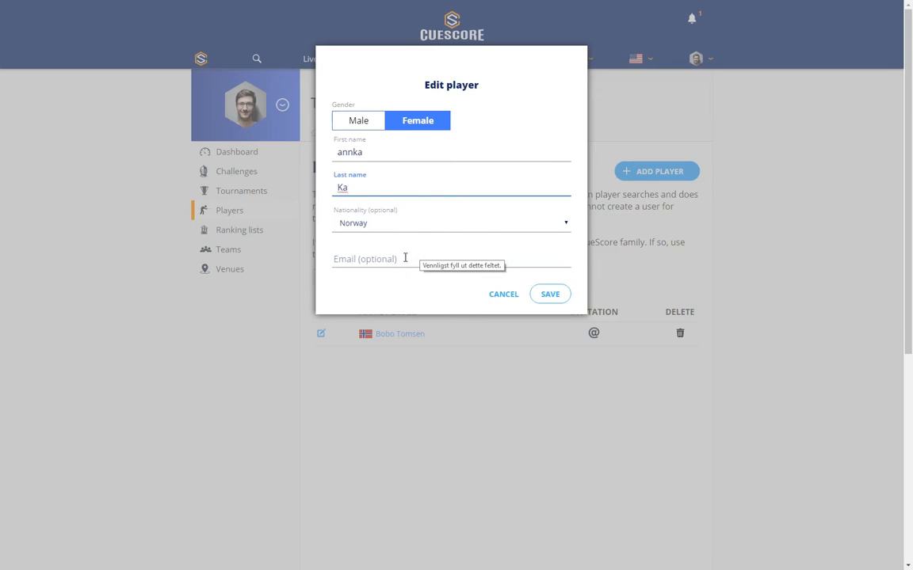
{"action": "left_click", "coordinate": [550, 295]}
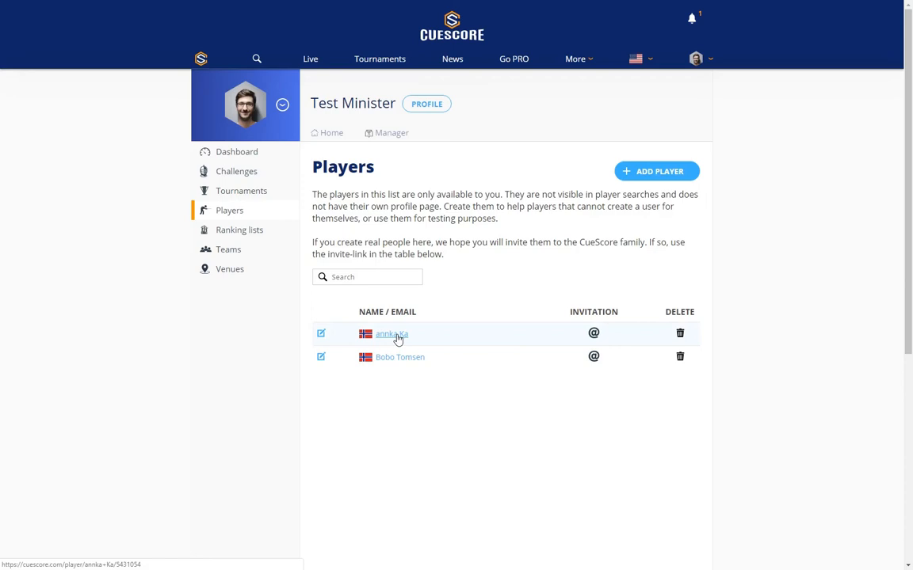
Step: Return to the "Cuescore presentation" tournament and add the newly registered player from the private playerlist
{"action": "left_click", "coordinate": [236, 192]}
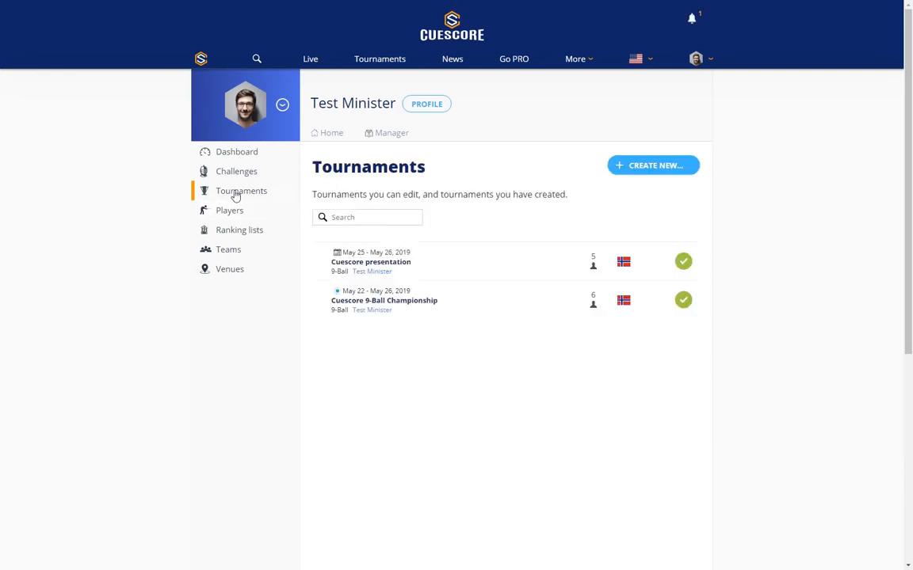
{"action": "left_click", "coordinate": [383, 265]}
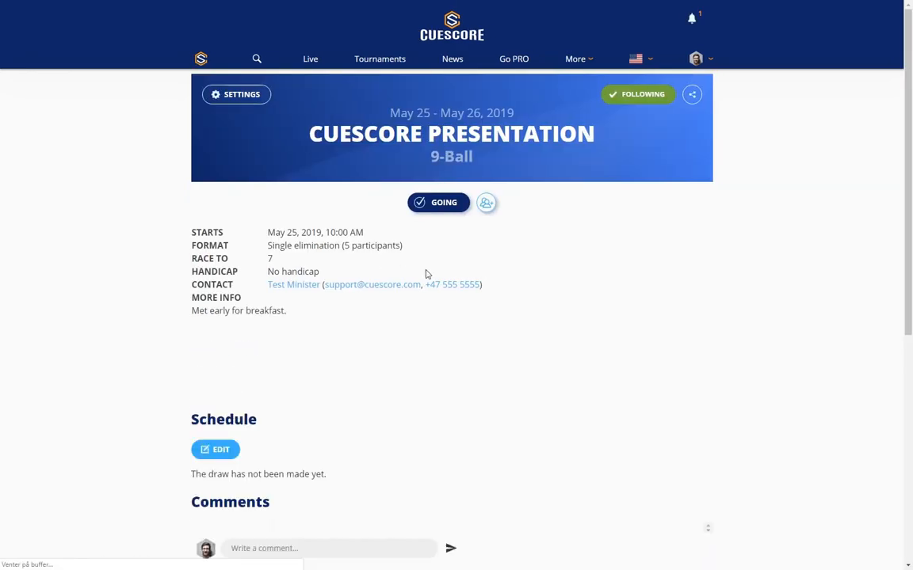
{"action": "left_click", "coordinate": [486, 203]}
{"action": "type", "text": "ab"}
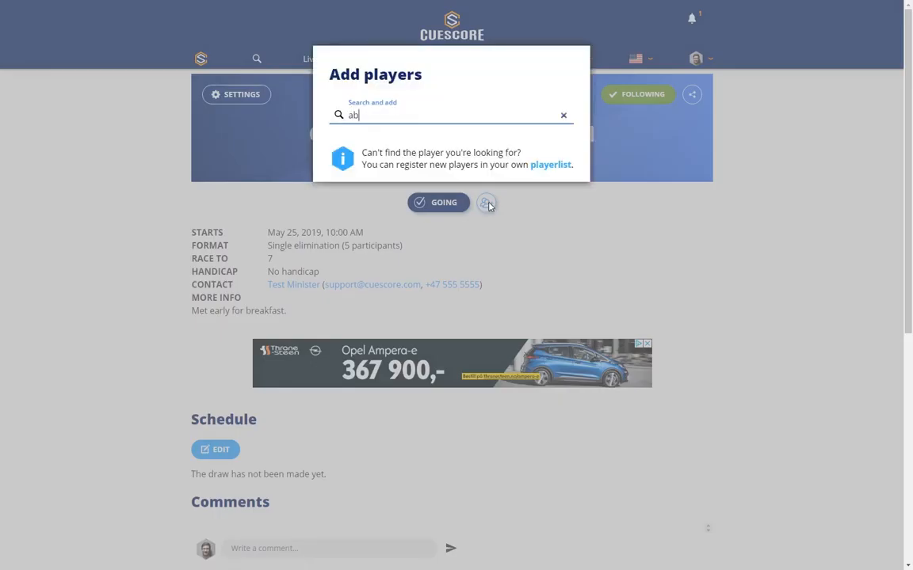
{"action": "key", "text": "BackSpace"}
{"action": "type", "text": "nnka"}
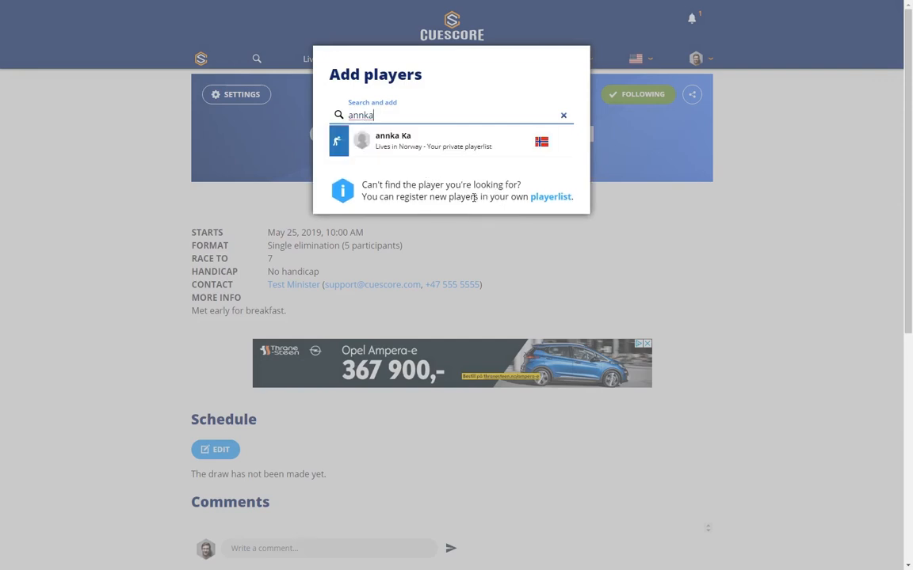
{"action": "left_click", "coordinate": [464, 141]}
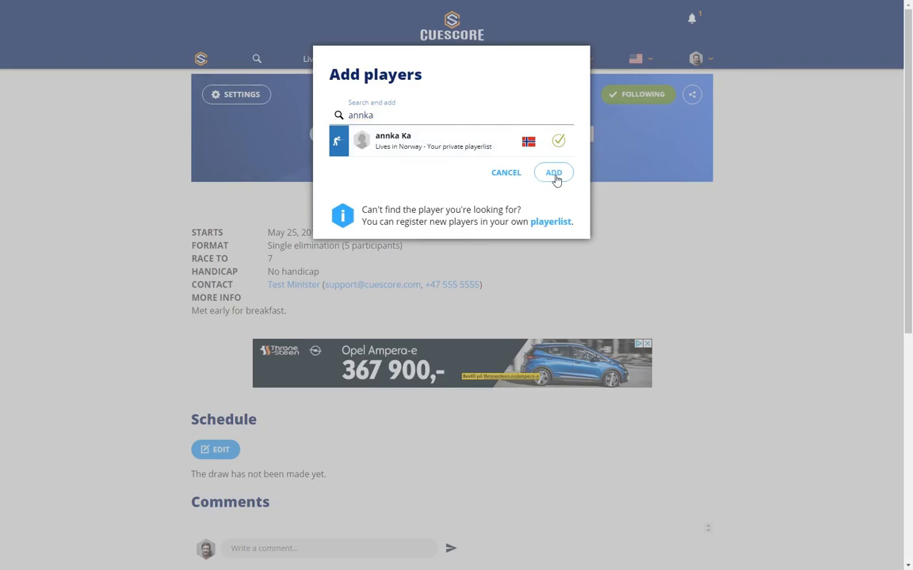
{"action": "left_click", "coordinate": [554, 175]}
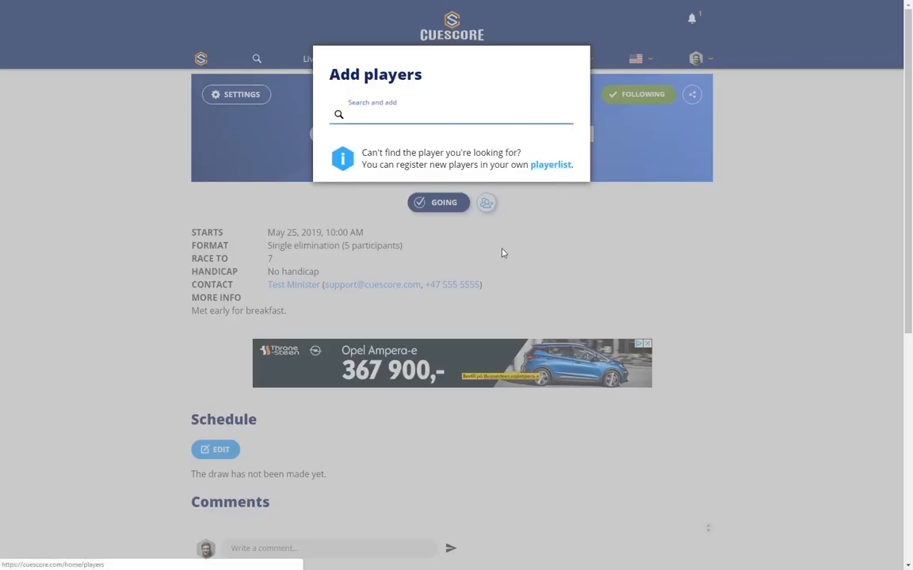
Step: Close the player search and review the tournament's participant list and schedule section
{"action": "scroll", "coordinate": [502, 253], "scroll_direction": "down", "scroll_amount": 3}
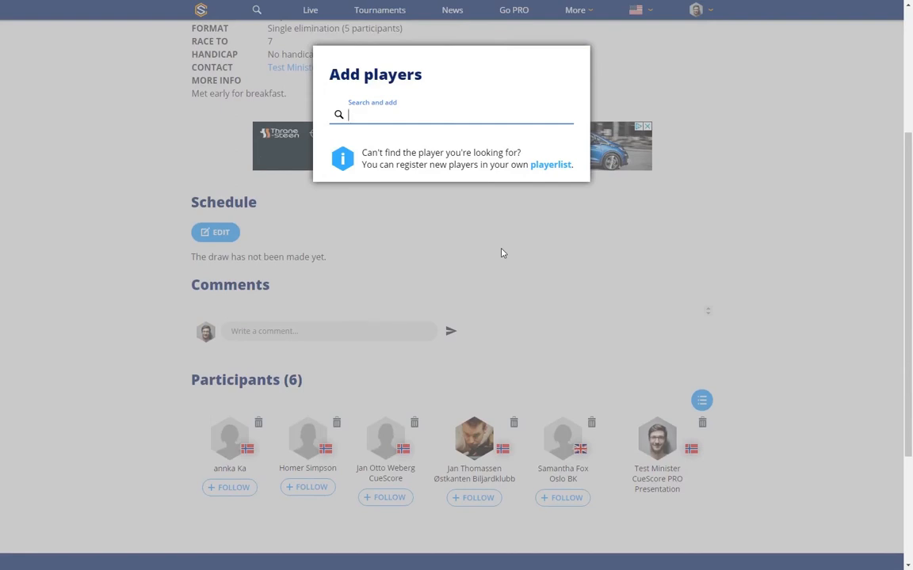
{"action": "scroll", "coordinate": [499, 254], "scroll_direction": "up", "scroll_amount": 2}
{"action": "scroll", "coordinate": [499, 256], "scroll_direction": "up", "scroll_amount": 2}
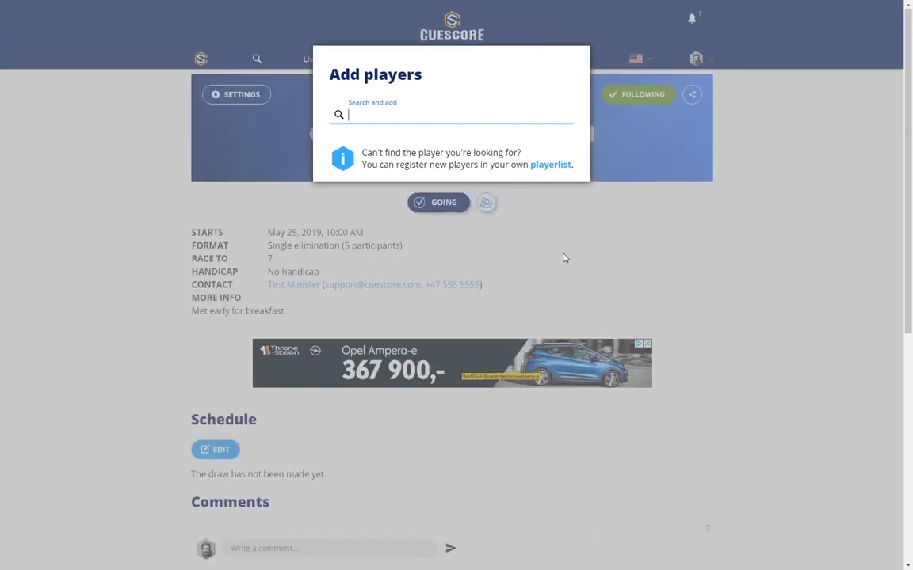
{"action": "left_click", "coordinate": [97, 301]}
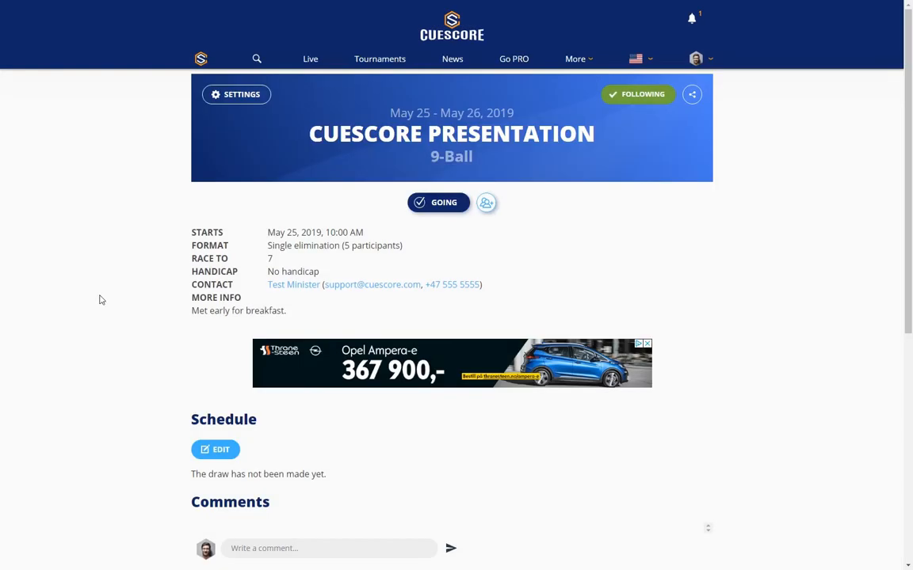
{"action": "scroll", "coordinate": [96, 301], "scroll_direction": "down", "scroll_amount": 2}
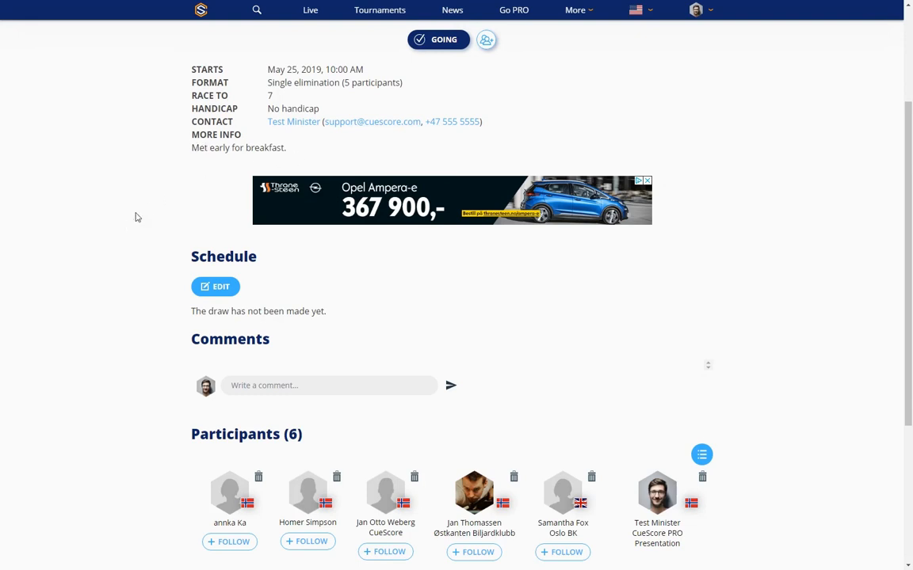
{"action": "scroll", "coordinate": [134, 218], "scroll_direction": "down", "scroll_amount": 2}
{"action": "scroll", "coordinate": [135, 220], "scroll_direction": "up", "scroll_amount": 2}
{"action": "scroll", "coordinate": [128, 230], "scroll_direction": "down", "scroll_amount": 1}
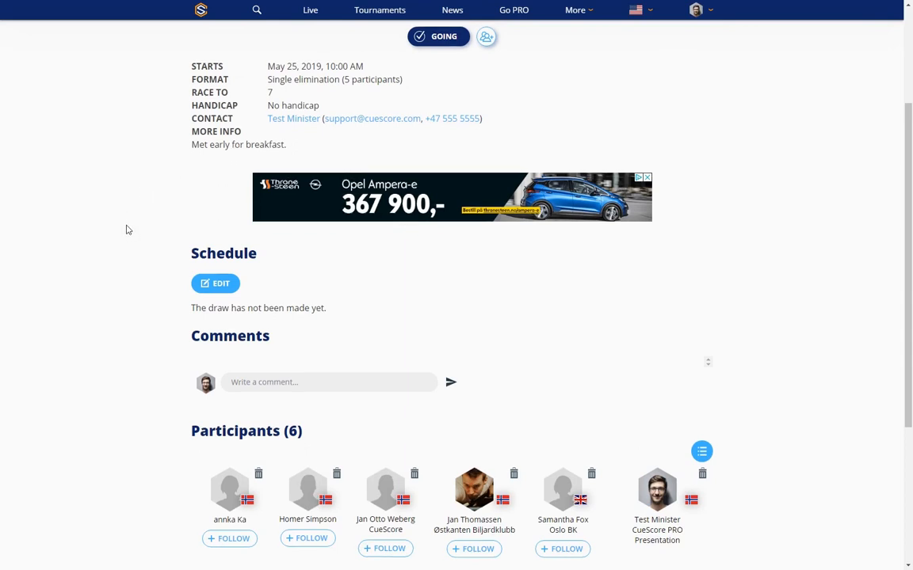
Step: Switch the schedule to editing, check the additional draw options, and create the match schedule
{"action": "left_click", "coordinate": [215, 177]}
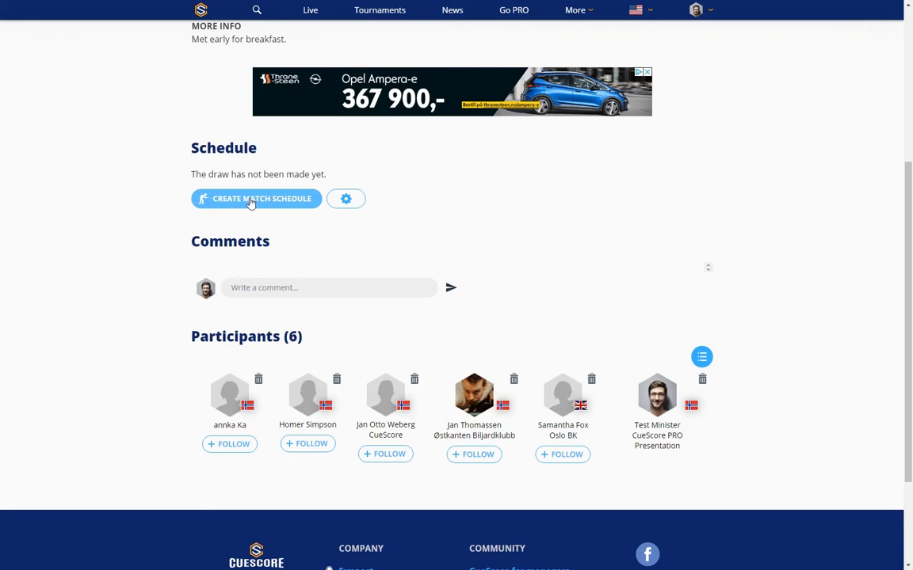
{"action": "left_click", "coordinate": [346, 201]}
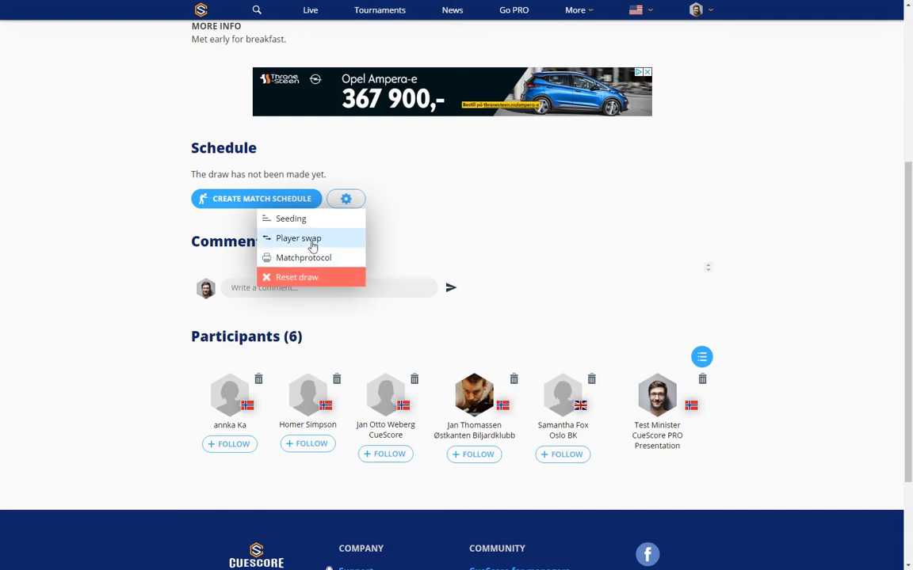
{"action": "left_click", "coordinate": [417, 240]}
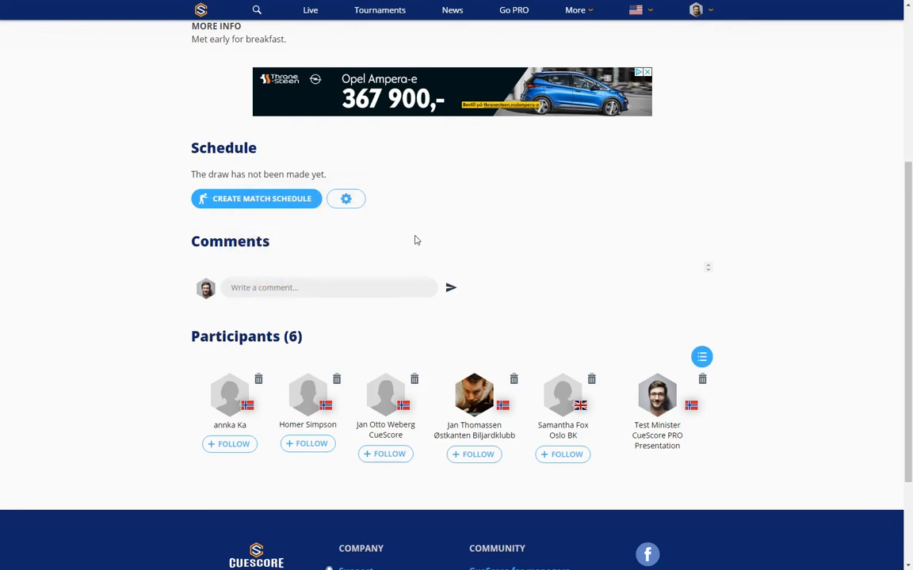
{"action": "left_click", "coordinate": [248, 202]}
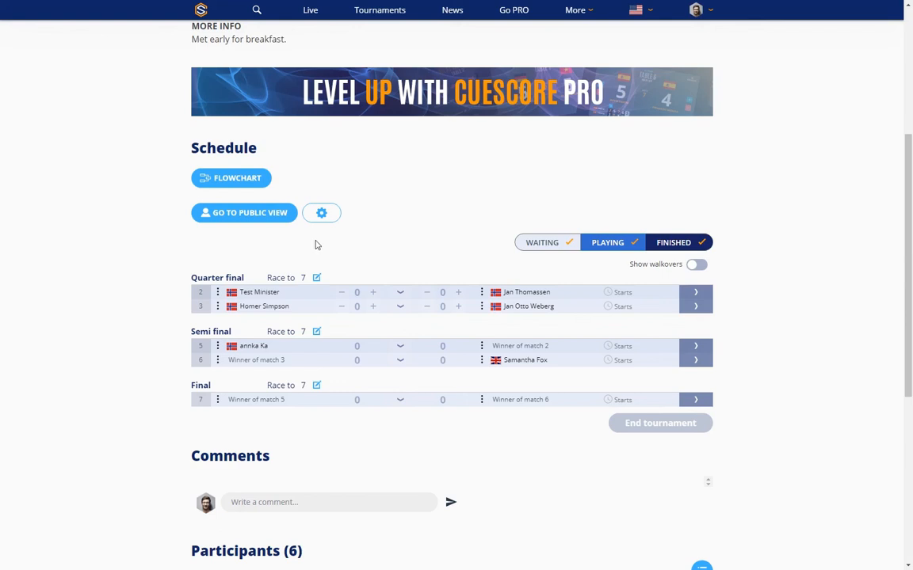
Step: Check the schedule's additional options and view the tournament participants as a table before returning them to the card layout
{"action": "left_click", "coordinate": [321, 212]}
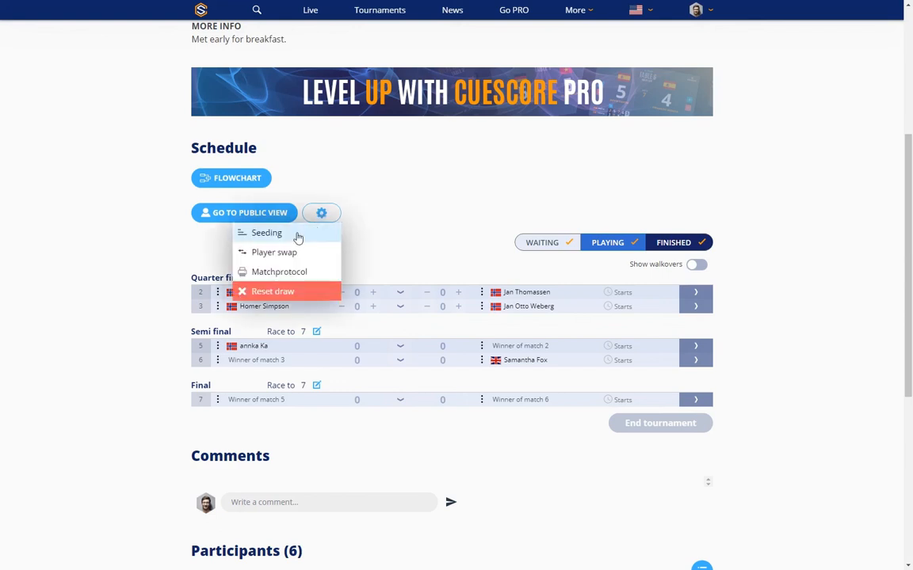
{"action": "left_click", "coordinate": [377, 229]}
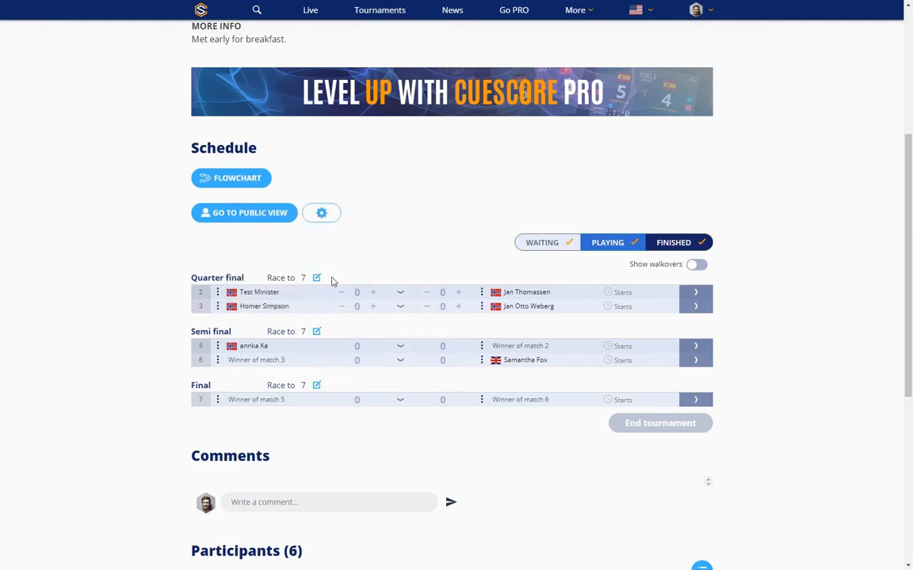
{"action": "scroll", "coordinate": [485, 279], "scroll_direction": "down", "scroll_amount": 3}
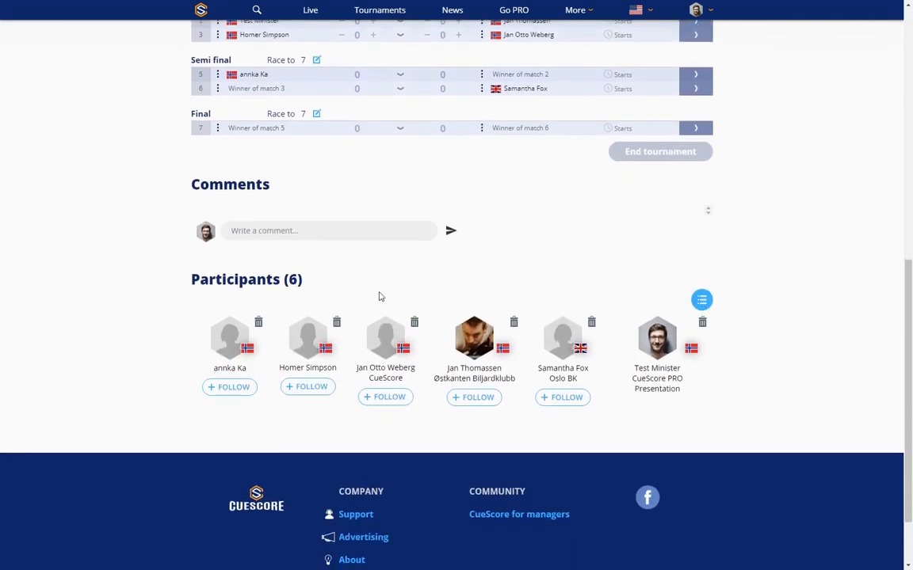
{"action": "left_click", "coordinate": [702, 302]}
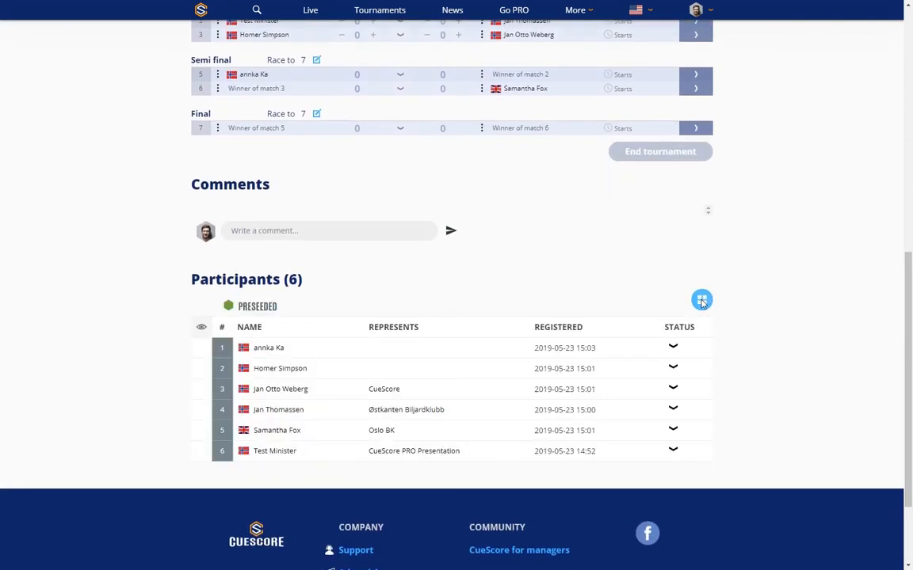
{"action": "scroll", "coordinate": [562, 263], "scroll_direction": "down", "scroll_amount": 1}
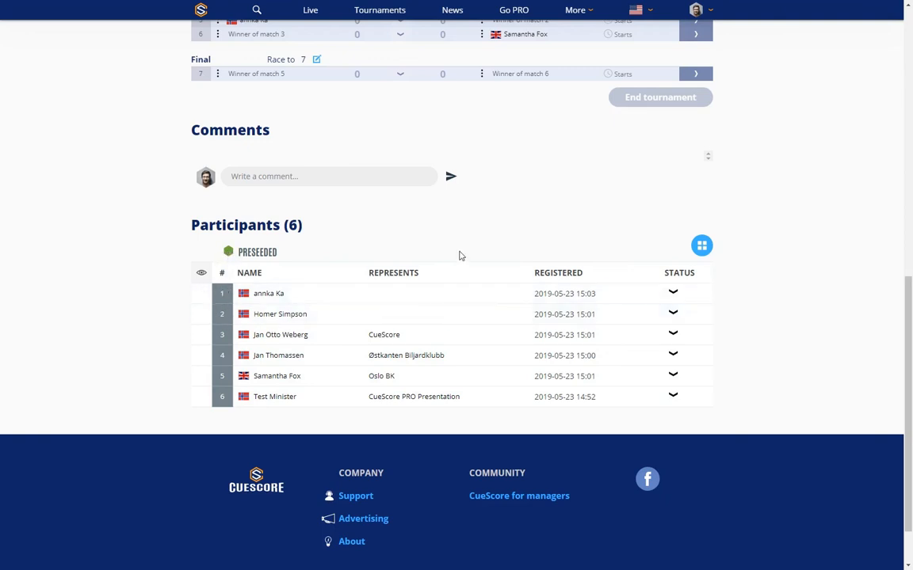
{"action": "left_click", "coordinate": [701, 246]}
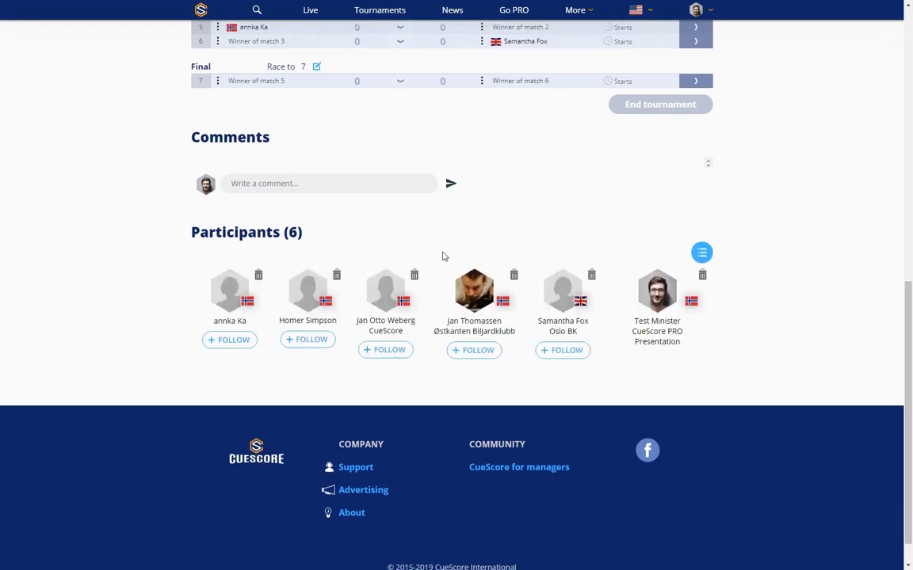
{"action": "scroll", "coordinate": [443, 256], "scroll_direction": "up", "scroll_amount": 4}
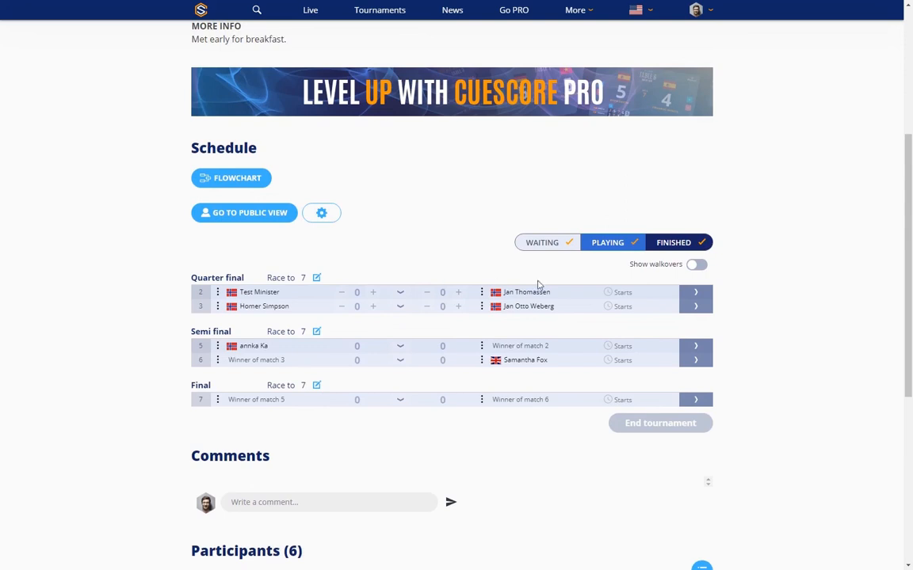
Step: Set the start time of both quarter-final matches to 25.05.2019 10:00
{"action": "left_click", "coordinate": [628, 292]}
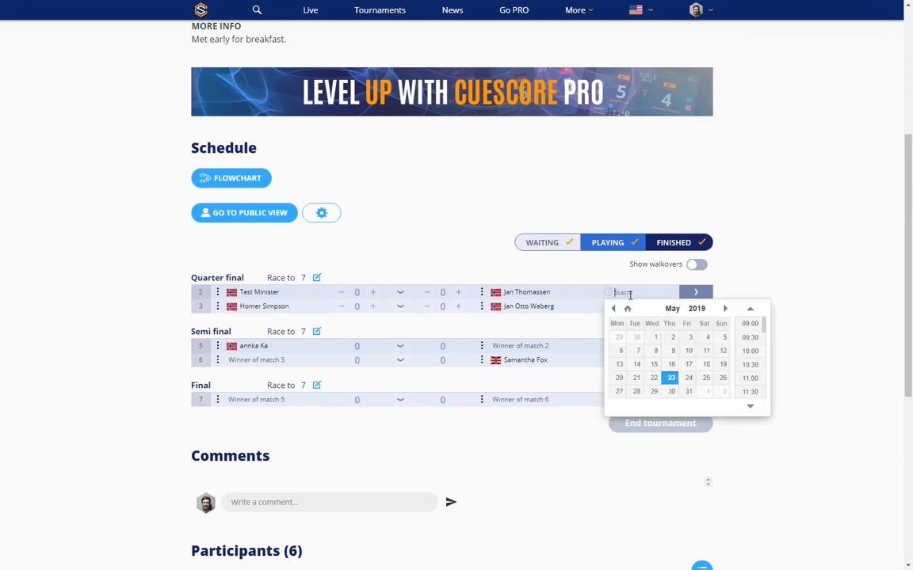
{"action": "left_click", "coordinate": [706, 378]}
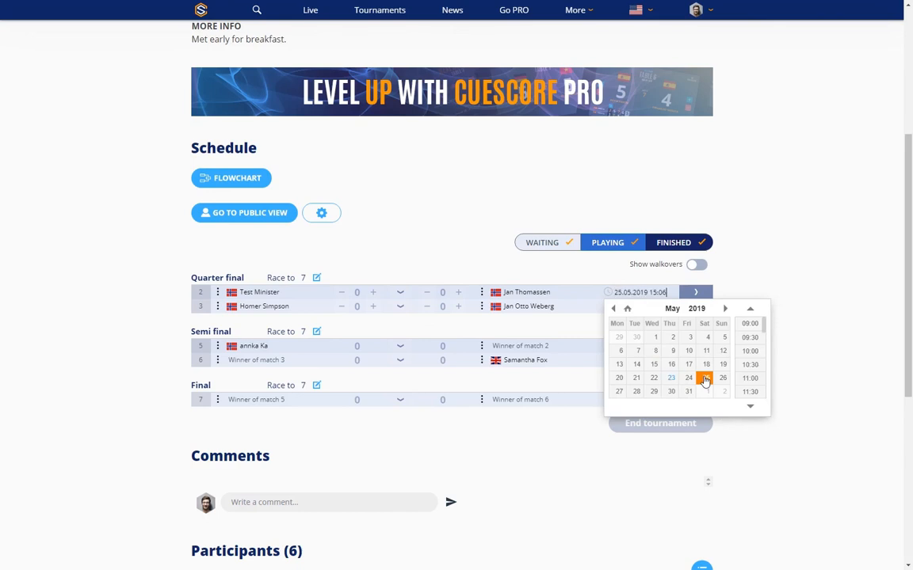
{"action": "left_click", "coordinate": [750, 351]}
{"action": "left_click", "coordinate": [633, 306]}
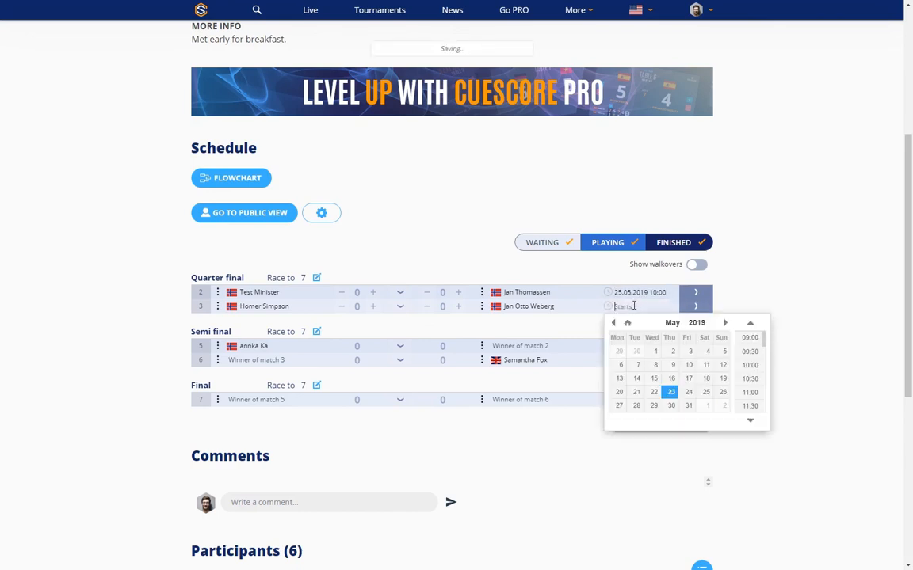
{"action": "left_click", "coordinate": [705, 393]}
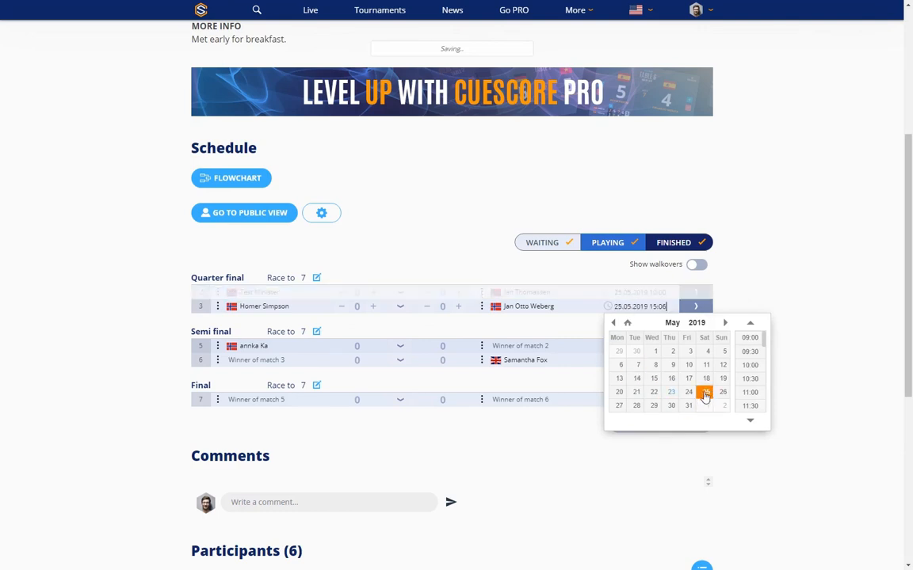
{"action": "left_click", "coordinate": [750, 366]}
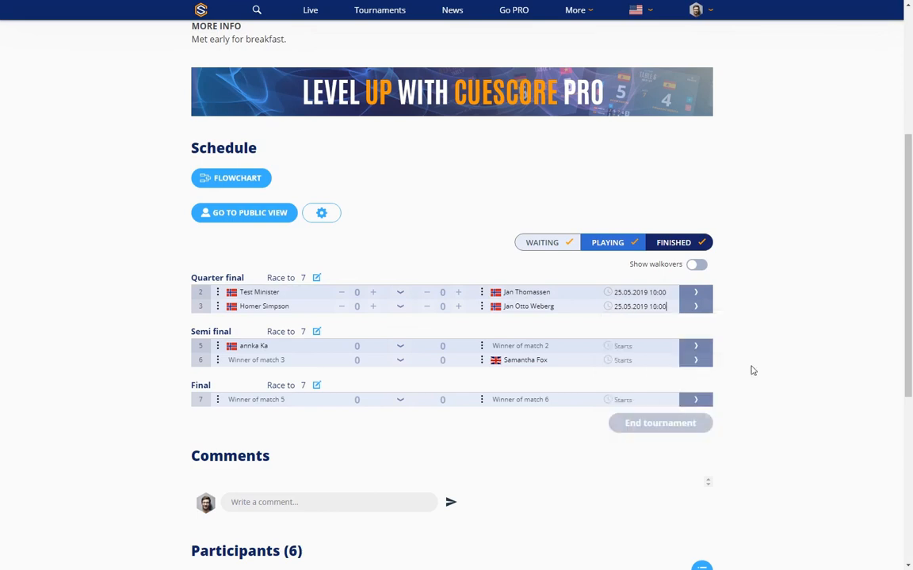
{"action": "left_click", "coordinate": [757, 295]}
Step: Start quarter-final match 2, filter the schedule to playing matches only, and restore the waiting and finished matches
{"action": "left_click", "coordinate": [696, 293]}
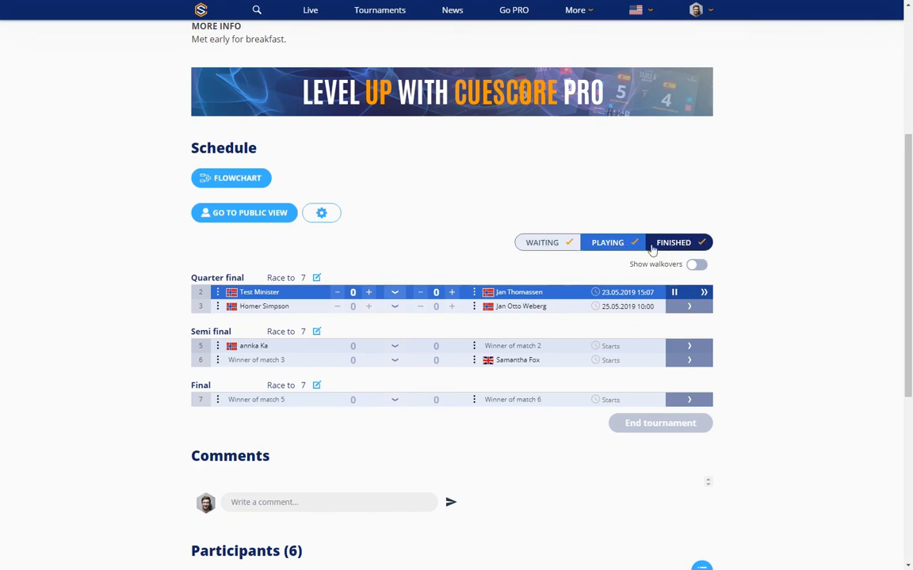
{"action": "left_click", "coordinate": [608, 244]}
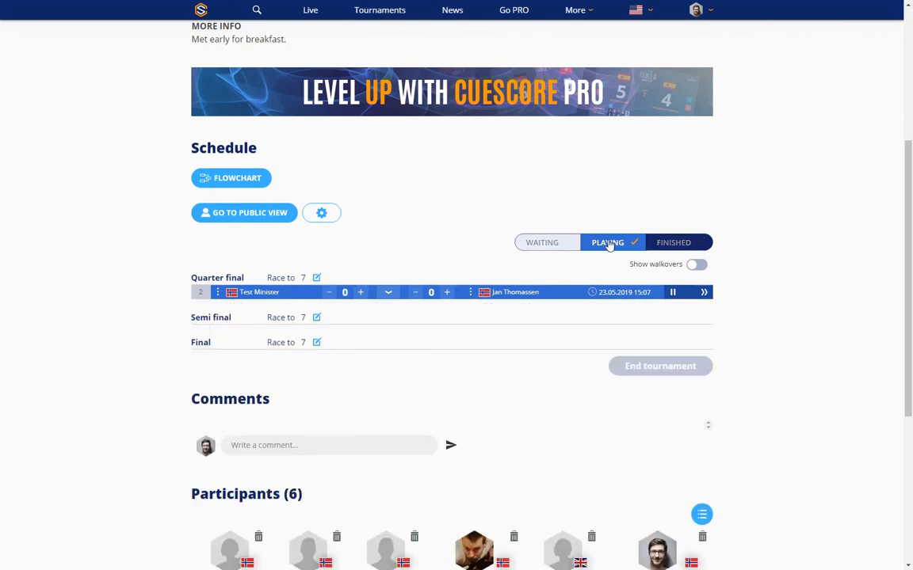
{"action": "left_click", "coordinate": [539, 246]}
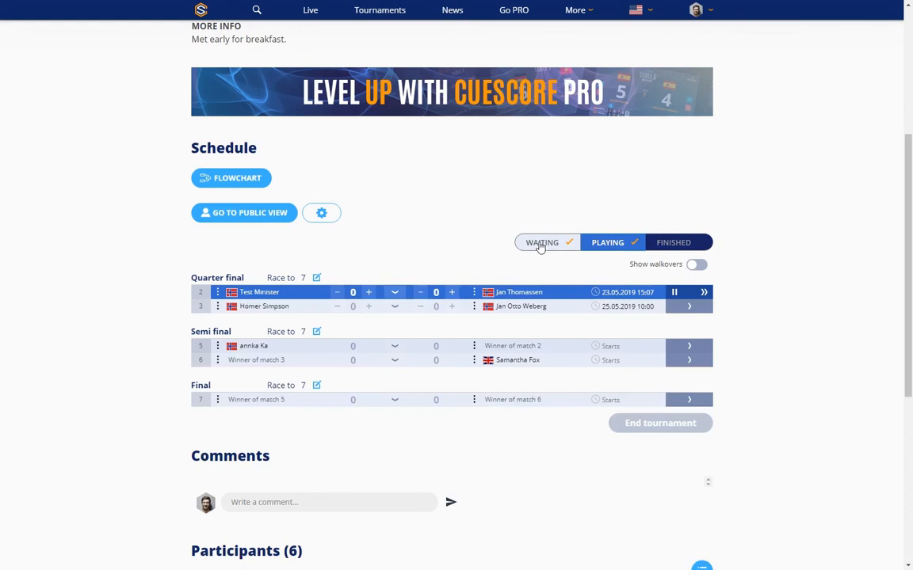
{"action": "left_click", "coordinate": [677, 242]}
Step: Enter a 7–0 score for quarter-final match 2 and finish the match
{"action": "triple_click", "coordinate": [368, 295]}
{"action": "left_click", "coordinate": [369, 295]}
{"action": "left_click", "coordinate": [704, 295]}
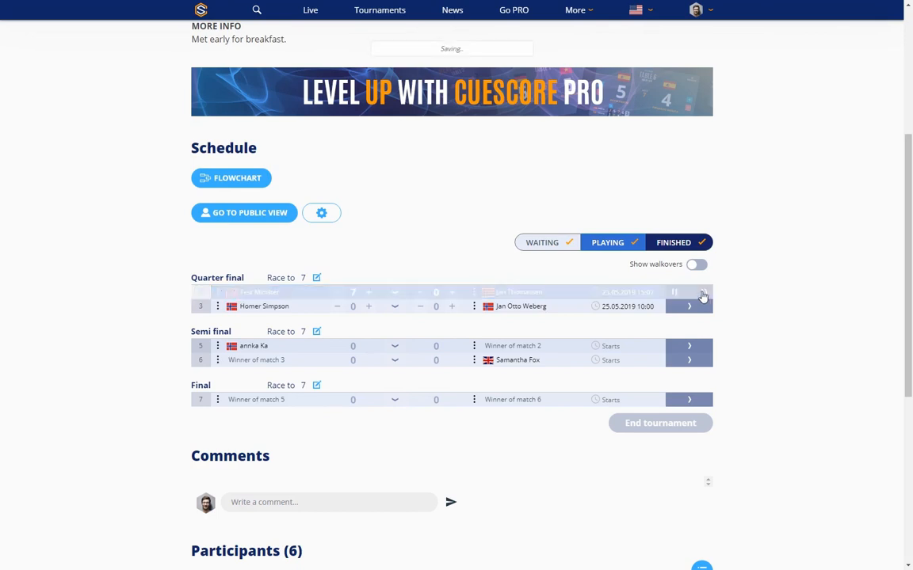
Step: Start quarter-final match 3, enter a 7–5 score, and finish the match
{"action": "left_click", "coordinate": [694, 310]}
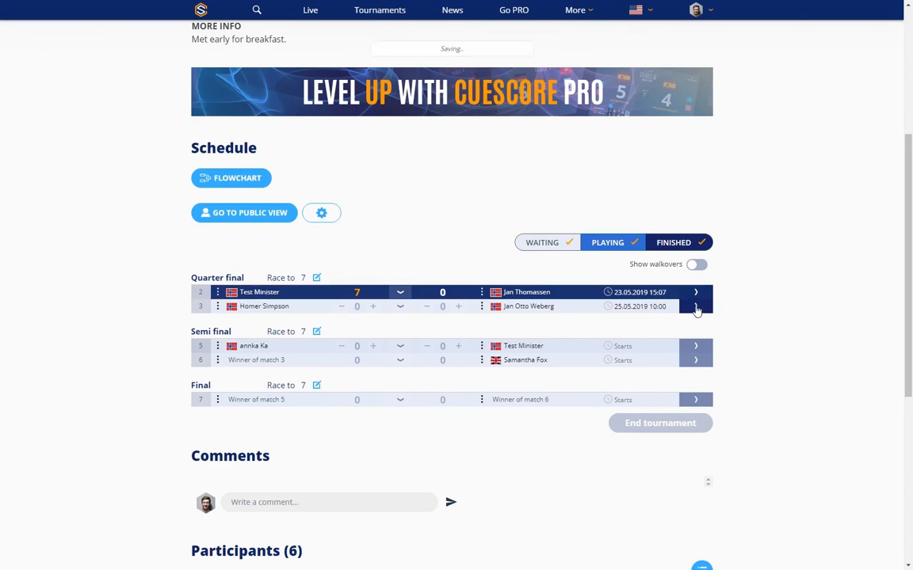
{"action": "left_click", "coordinate": [368, 306]}
{"action": "left_click", "coordinate": [368, 306]}
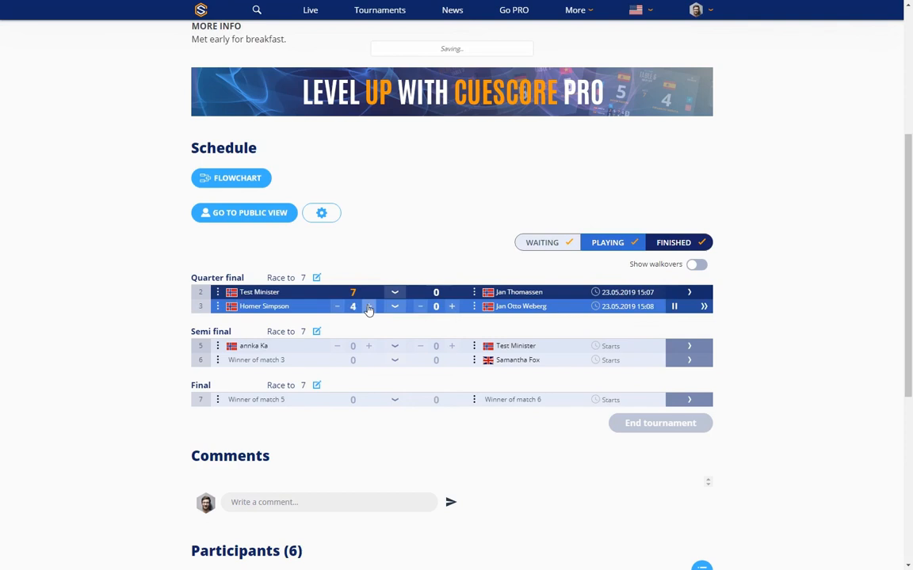
{"action": "left_click", "coordinate": [368, 307]}
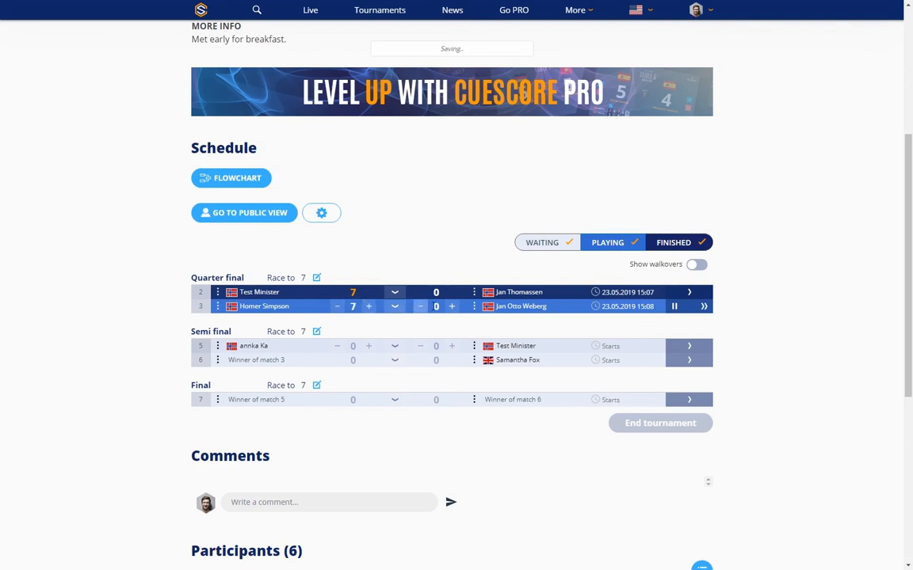
{"action": "left_click", "coordinate": [452, 308]}
{"action": "left_click", "coordinate": [703, 308]}
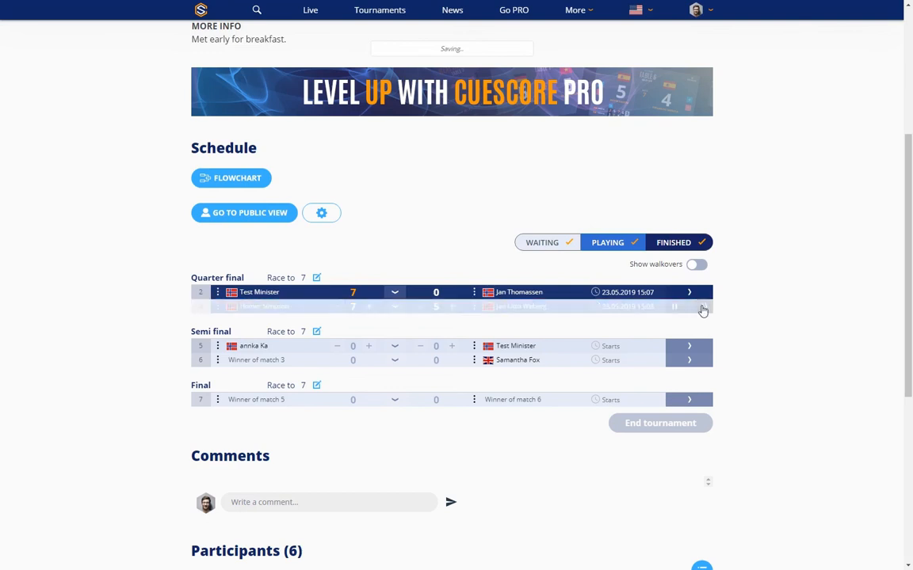
Step: Enter the semi-final scores, 3–7 for match 5 and 7–5 for match 6, and finish both matches
{"action": "left_click", "coordinate": [359, 346]}
{"action": "left_click_drag", "start_coordinate": [359, 346], "coordinate": [361, 347]}
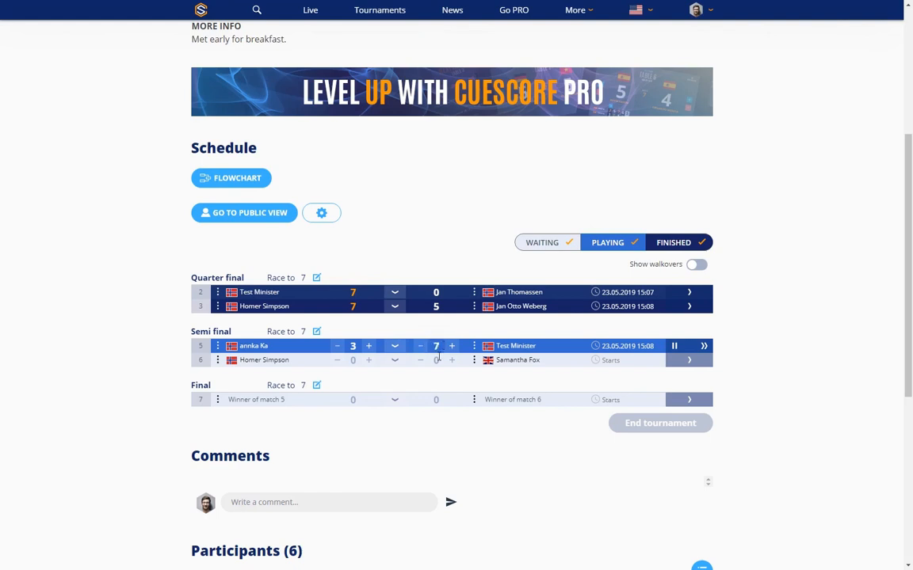
{"action": "left_click", "coordinate": [704, 349]}
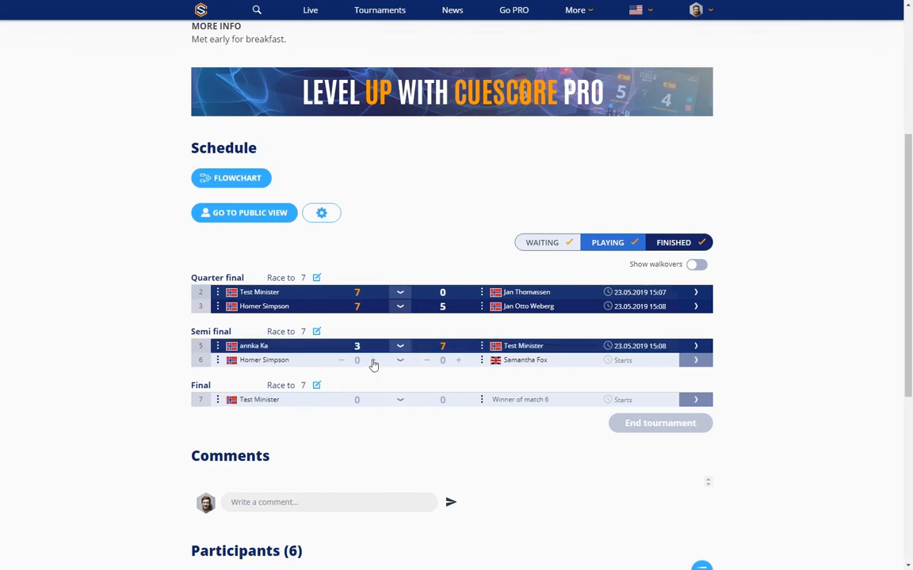
{"action": "left_click", "coordinate": [373, 363]}
{"action": "left_click", "coordinate": [459, 361]}
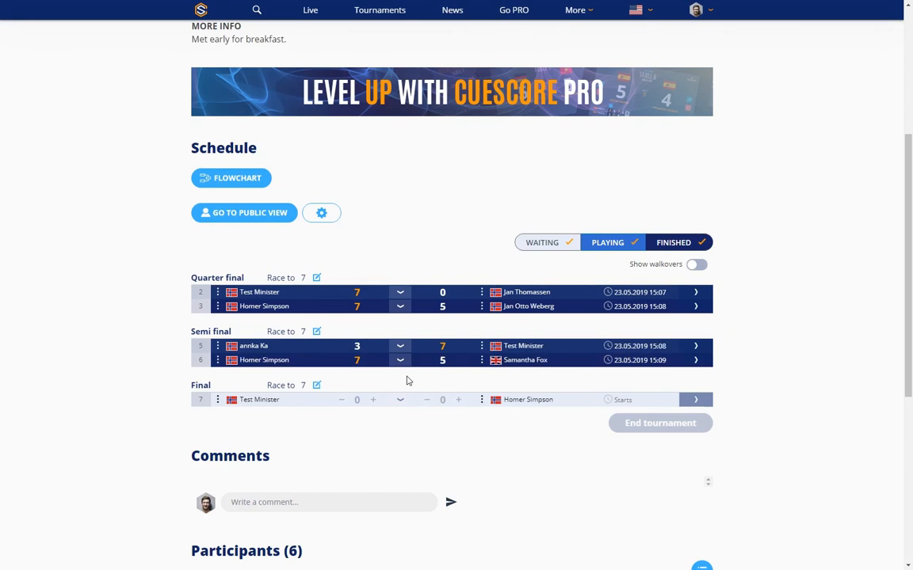
Step: Enter a 7–5 score for the final and finish the match
{"action": "left_click", "coordinate": [373, 401]}
{"action": "left_click", "coordinate": [697, 401]}
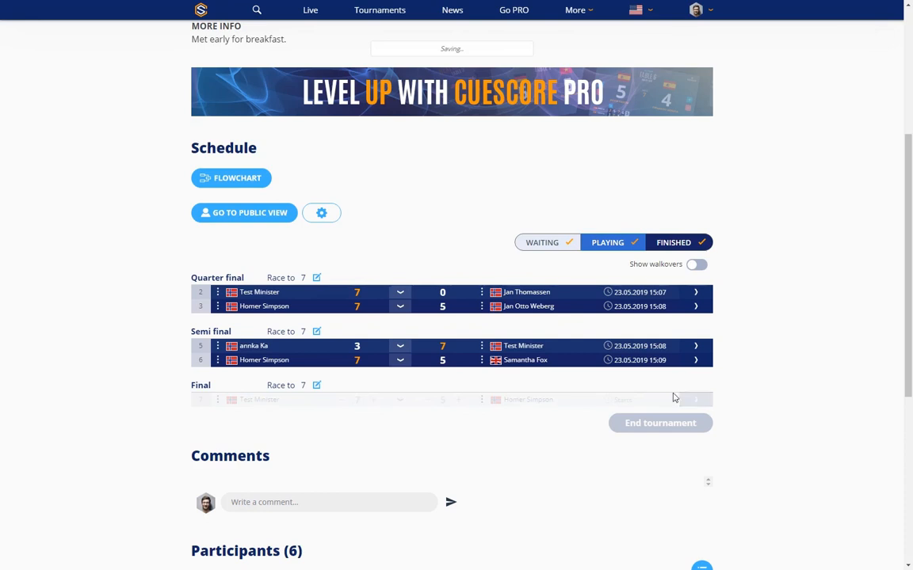
{"action": "left_click", "coordinate": [703, 400]}
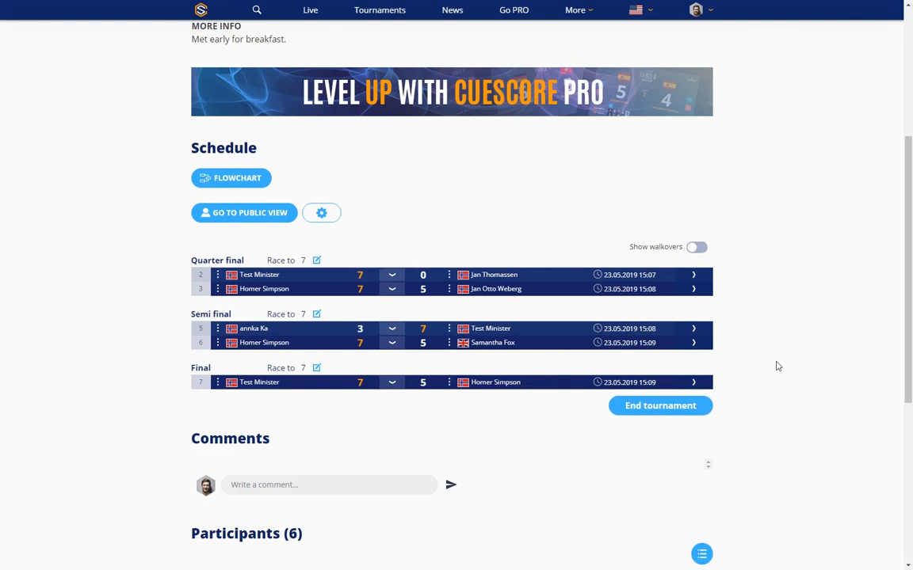
Step: End the tournament without a note for the tournament managers and review its results podium, ranking table and details
{"action": "left_click", "coordinate": [659, 407]}
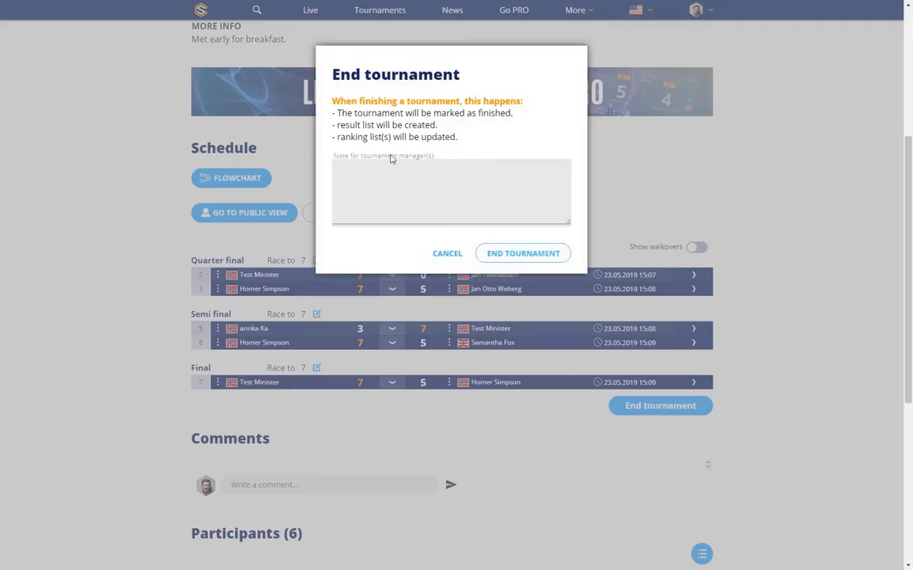
{"action": "left_click", "coordinate": [352, 167]}
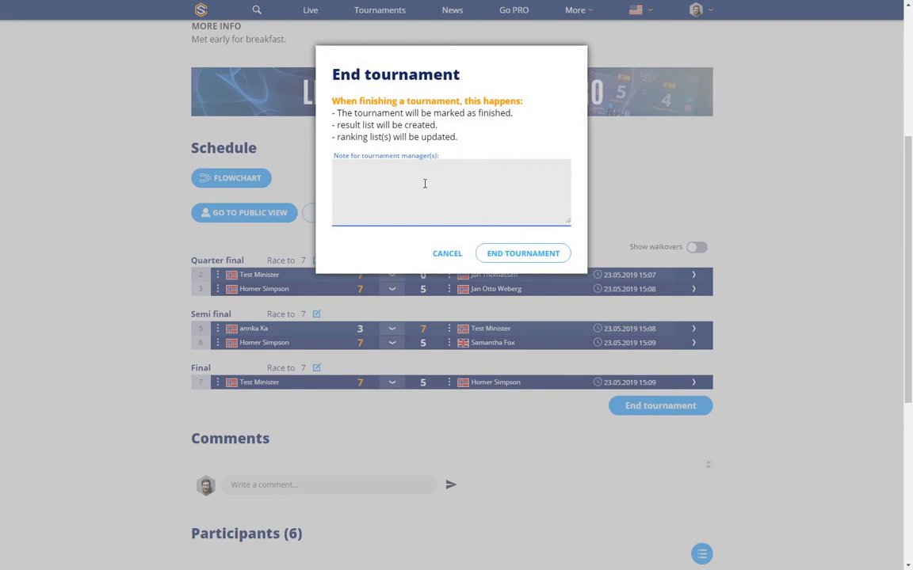
{"action": "left_click", "coordinate": [525, 256]}
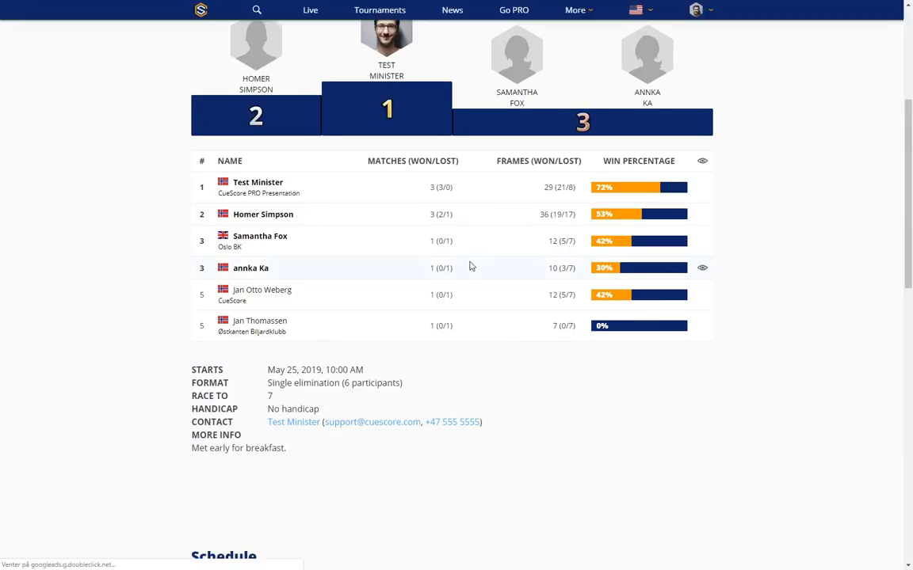
{"action": "scroll", "coordinate": [472, 266], "scroll_direction": "up", "scroll_amount": 3}
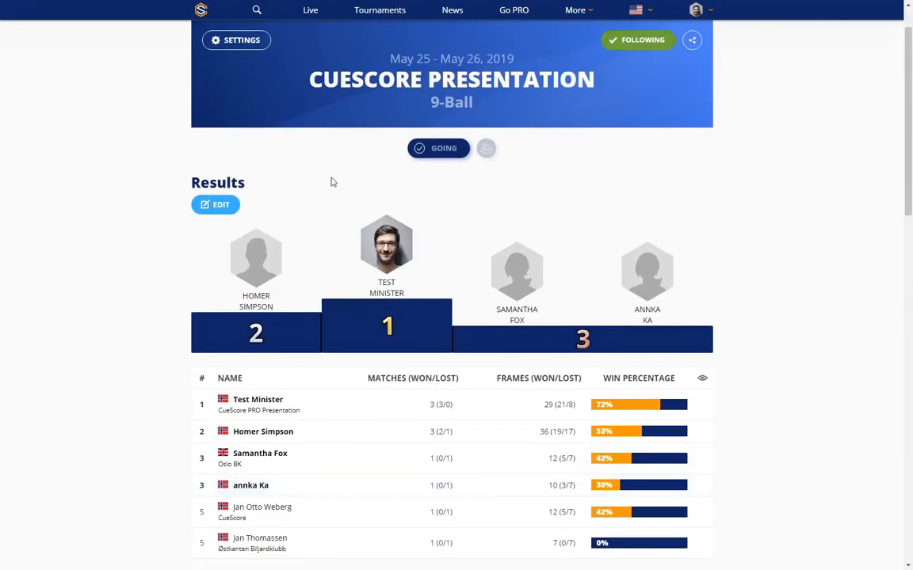
{"action": "scroll", "coordinate": [339, 187], "scroll_direction": "down", "scroll_amount": 2}
{"action": "scroll", "coordinate": [339, 187], "scroll_direction": "down", "scroll_amount": 1}
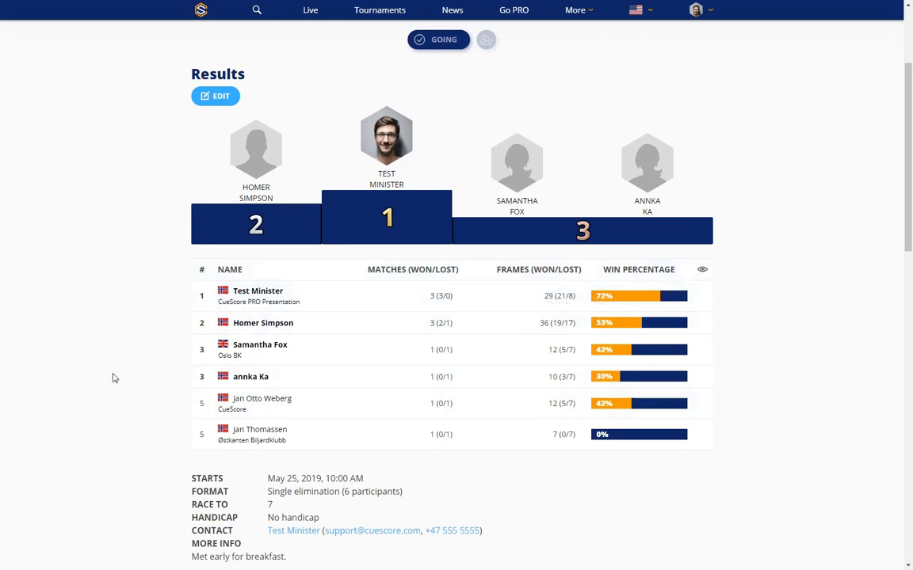
{"action": "scroll", "coordinate": [103, 384], "scroll_direction": "down", "scroll_amount": 3}
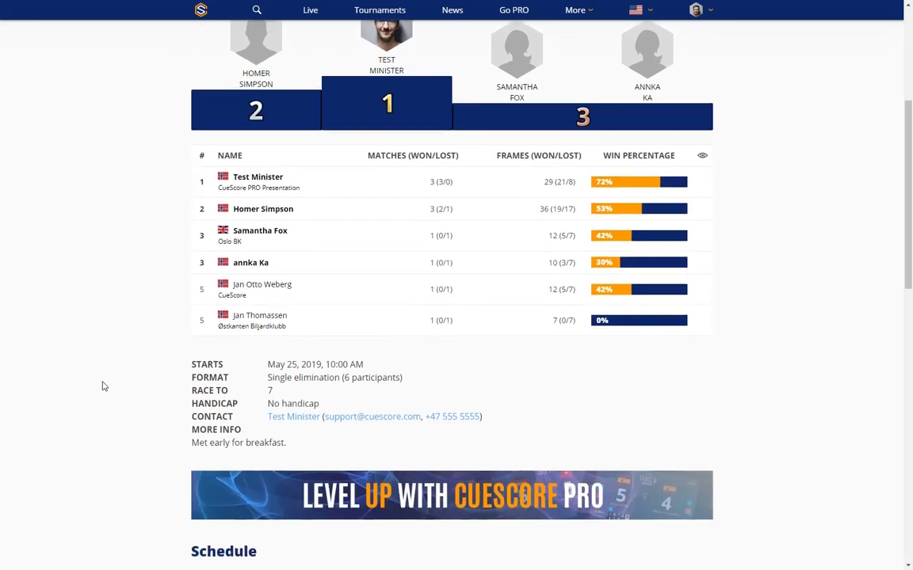
{"action": "scroll", "coordinate": [103, 386], "scroll_direction": "down", "scroll_amount": 3}
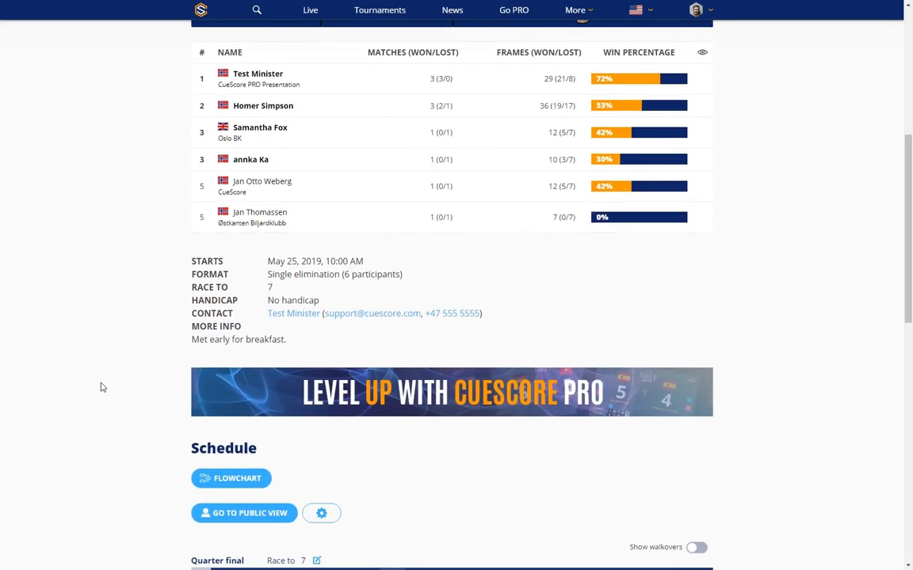